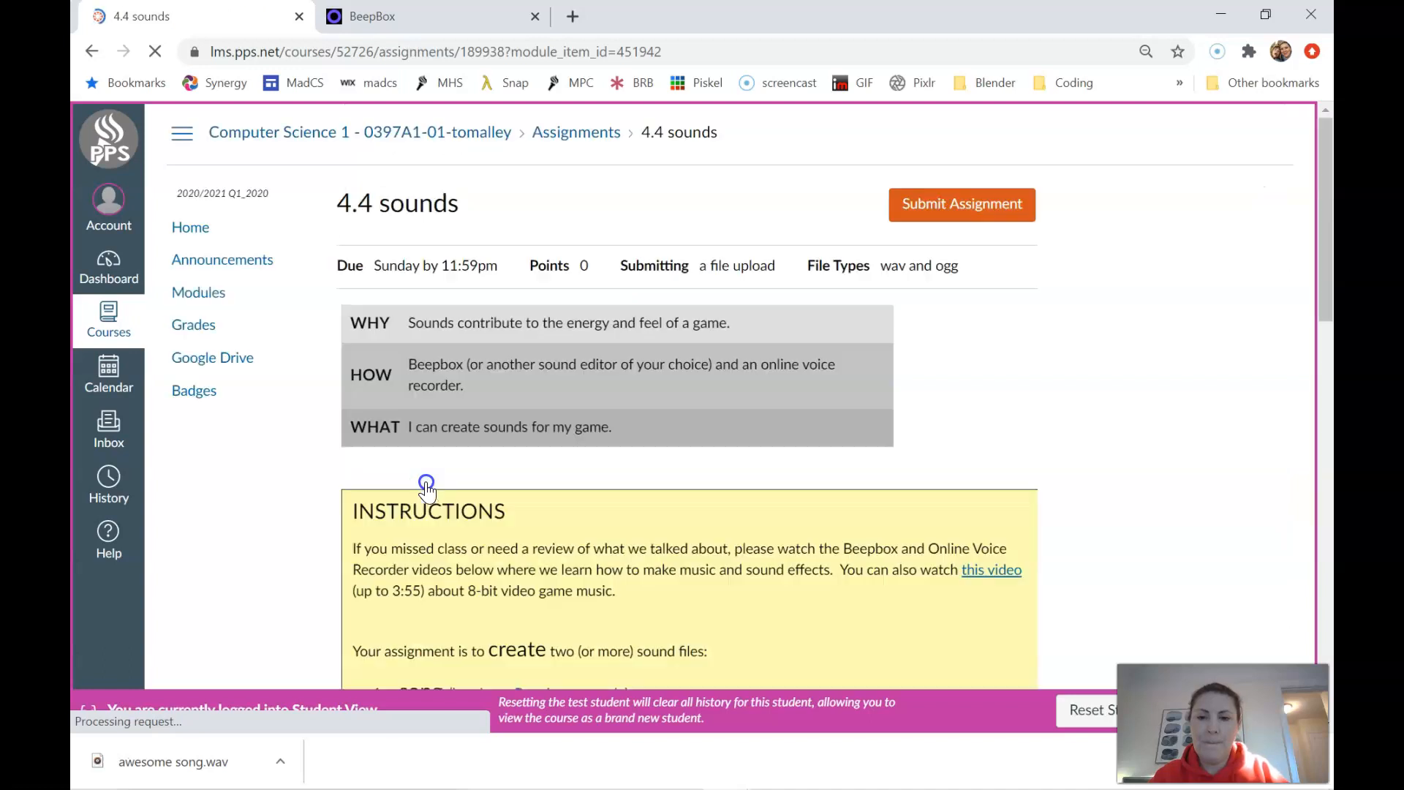
Review the 4.4 sounds assignment instructions and open the Beepbox link in the BEEPBOX section
scroll(864, 424, "down", 6)
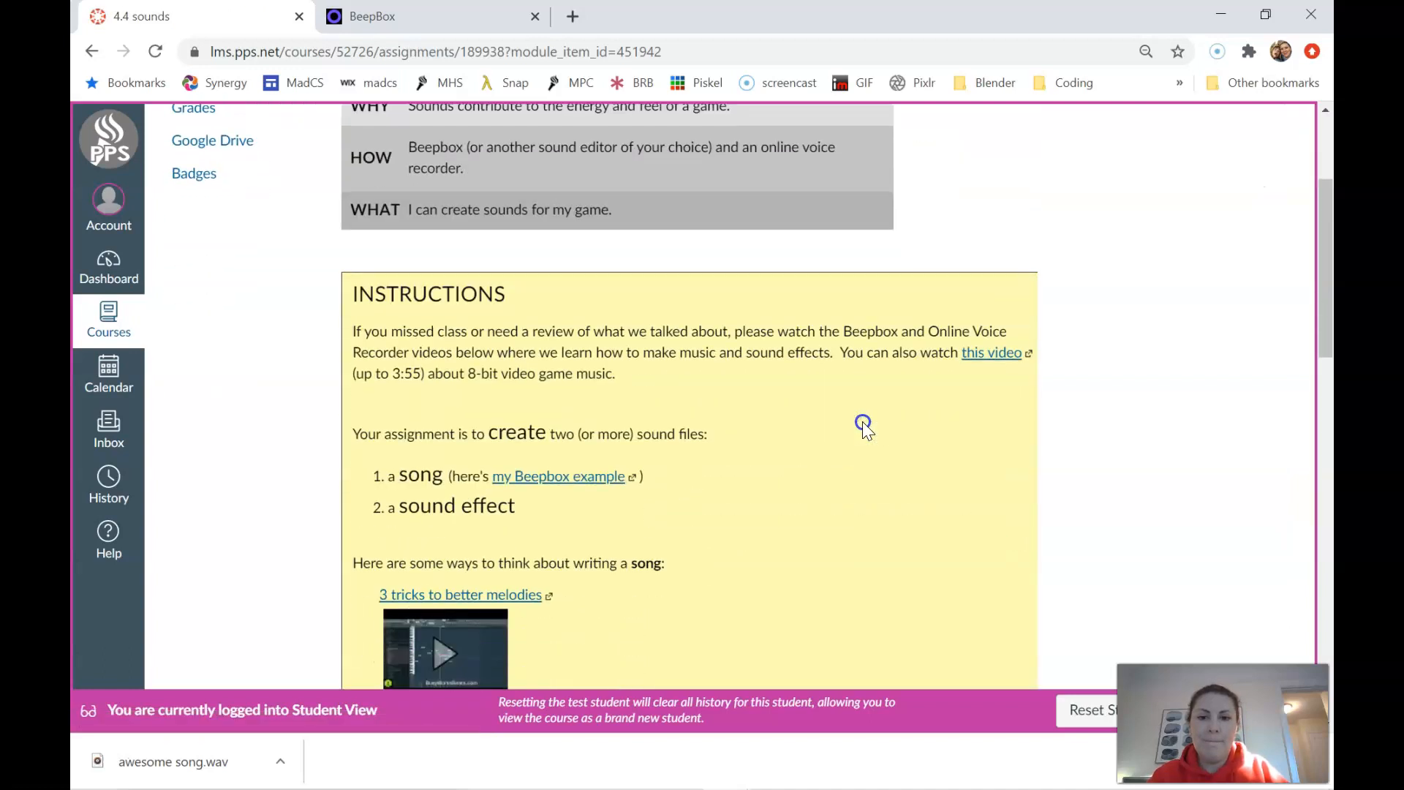
scroll(863, 424, "down", 2)
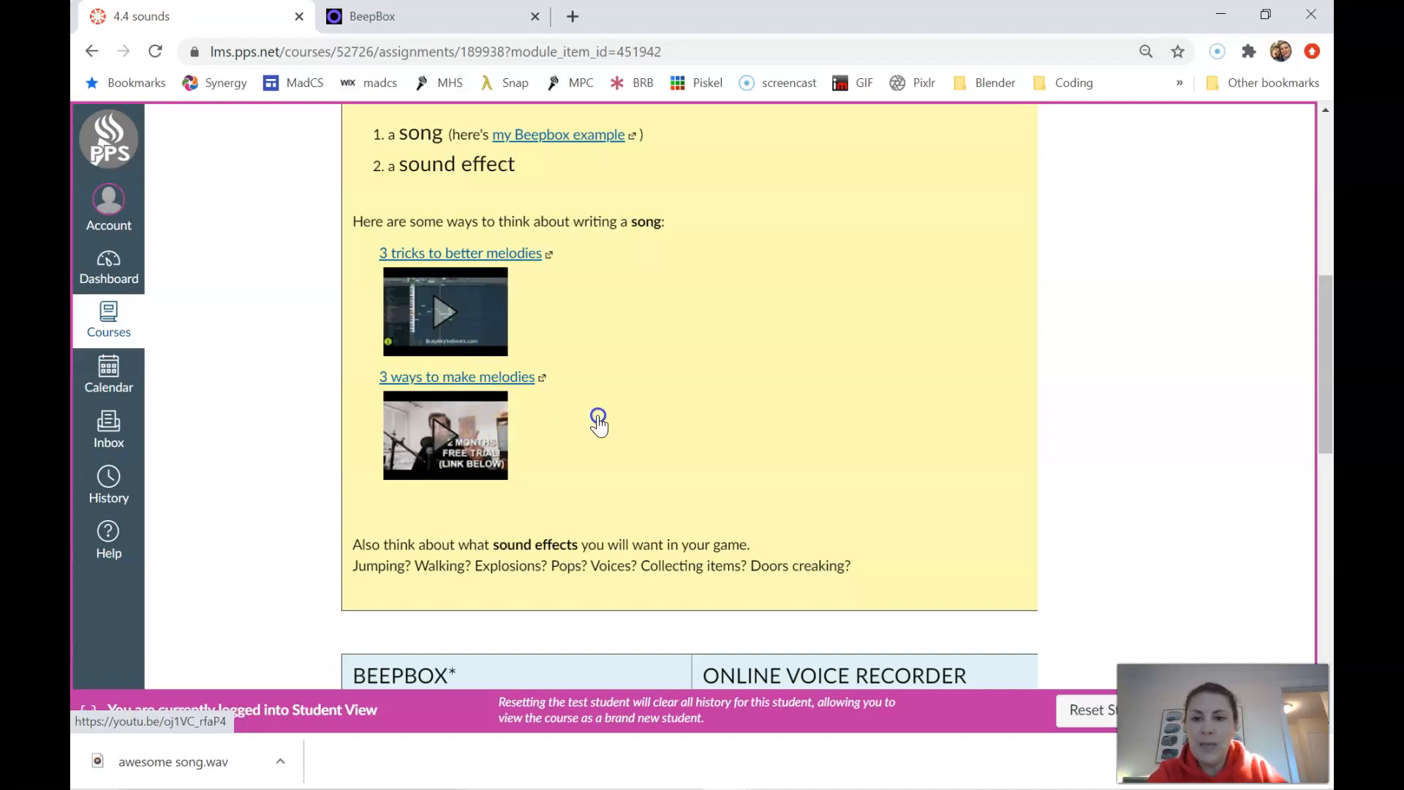
scroll(670, 423, "down", 6)
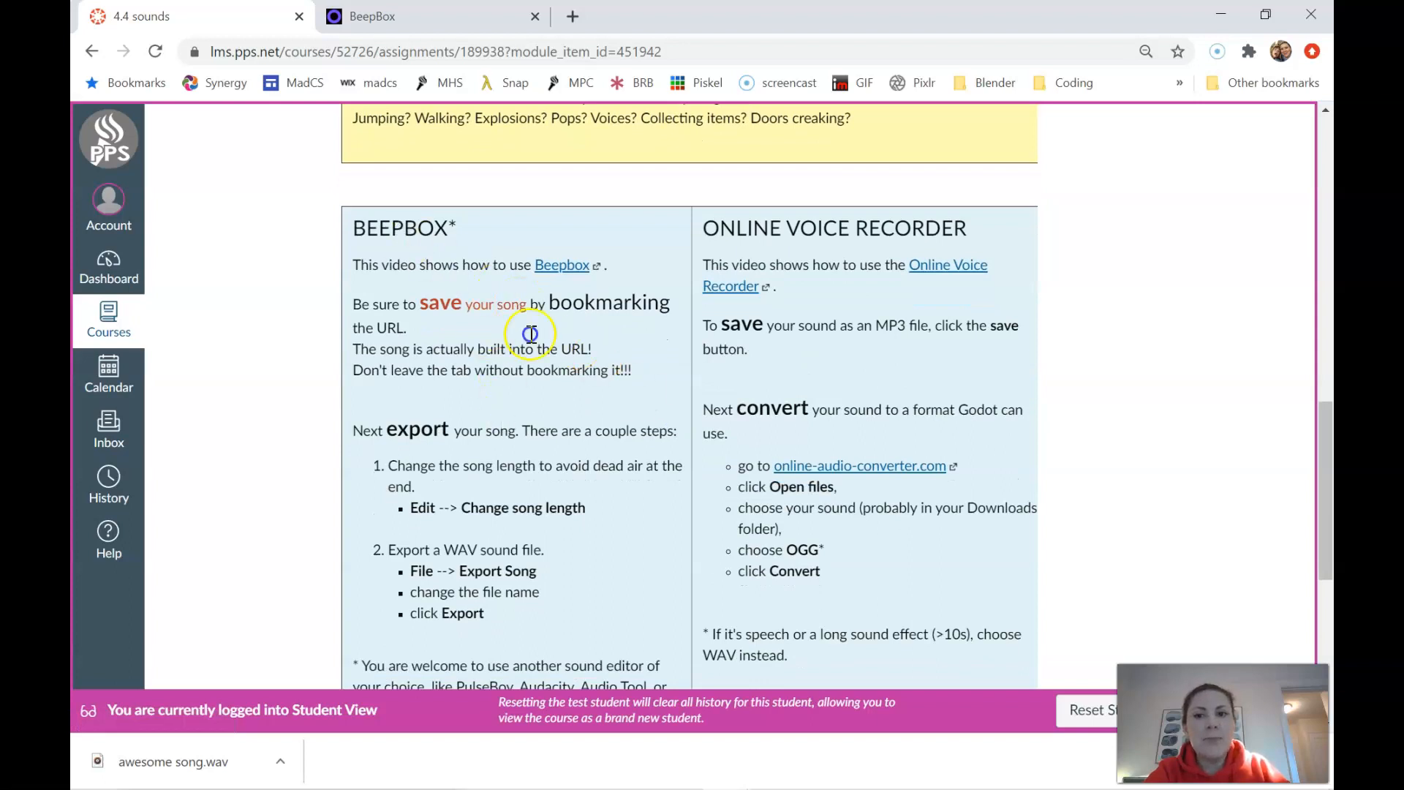
left_click(560, 266)
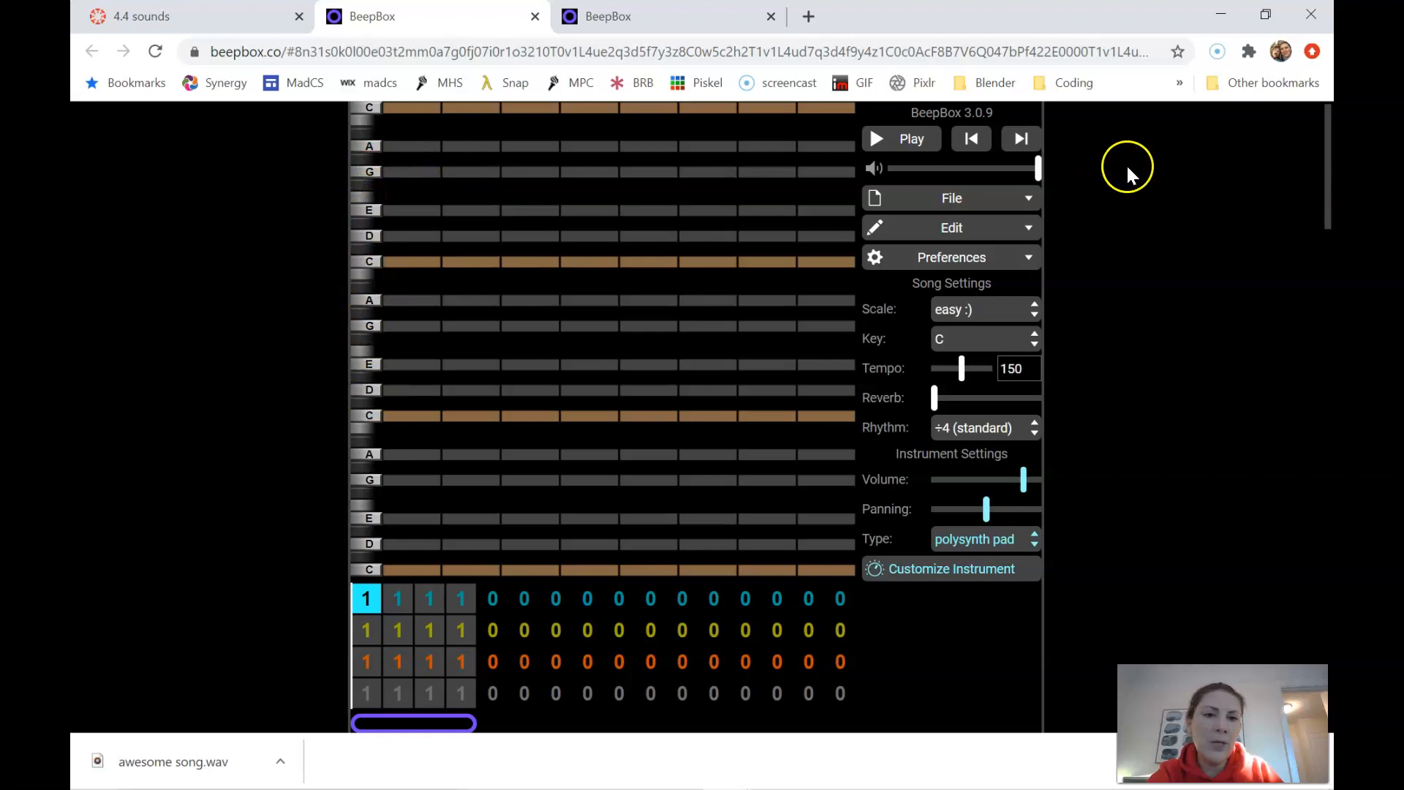
Check the Show Piano Keys option in the BeepBox preferences
left_click(1021, 256)
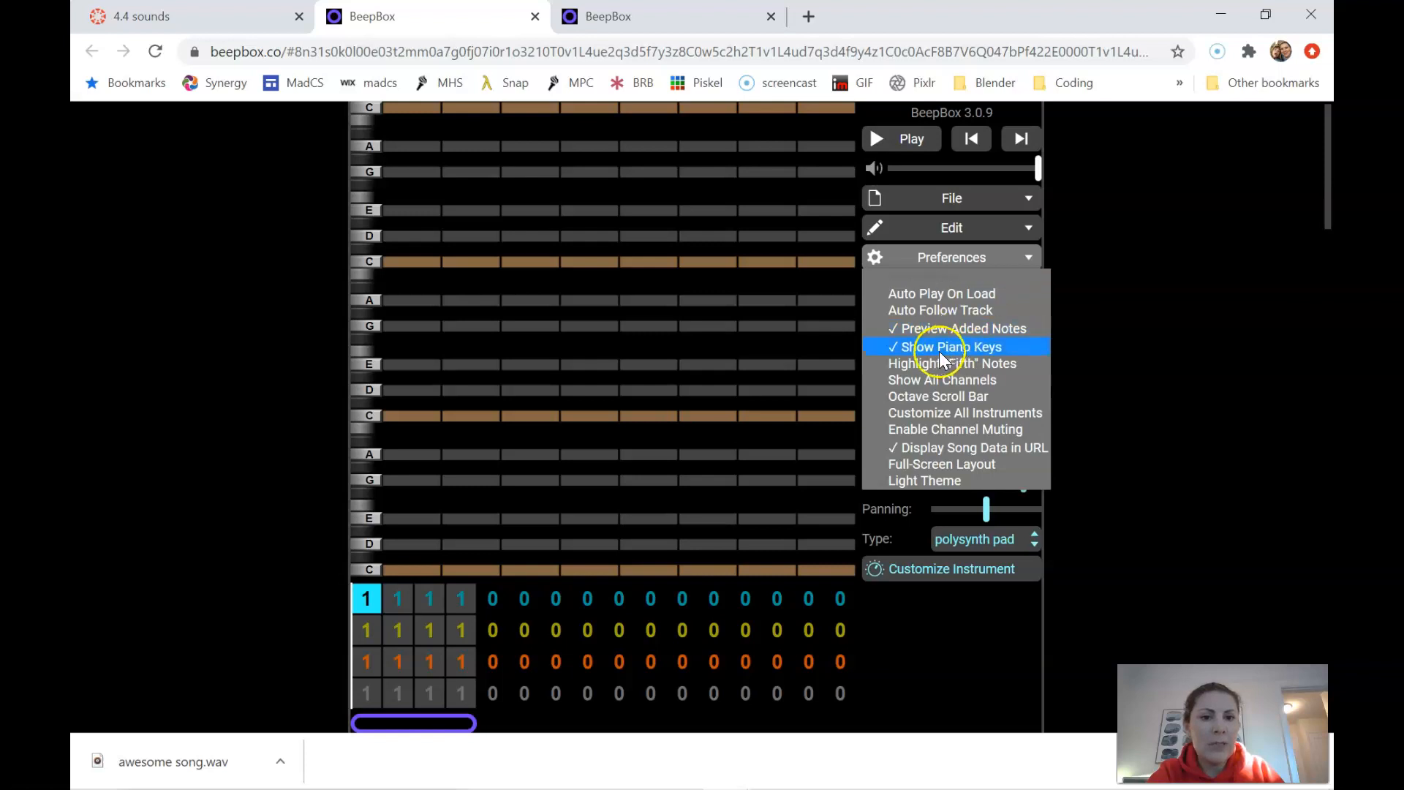
left_click(916, 349)
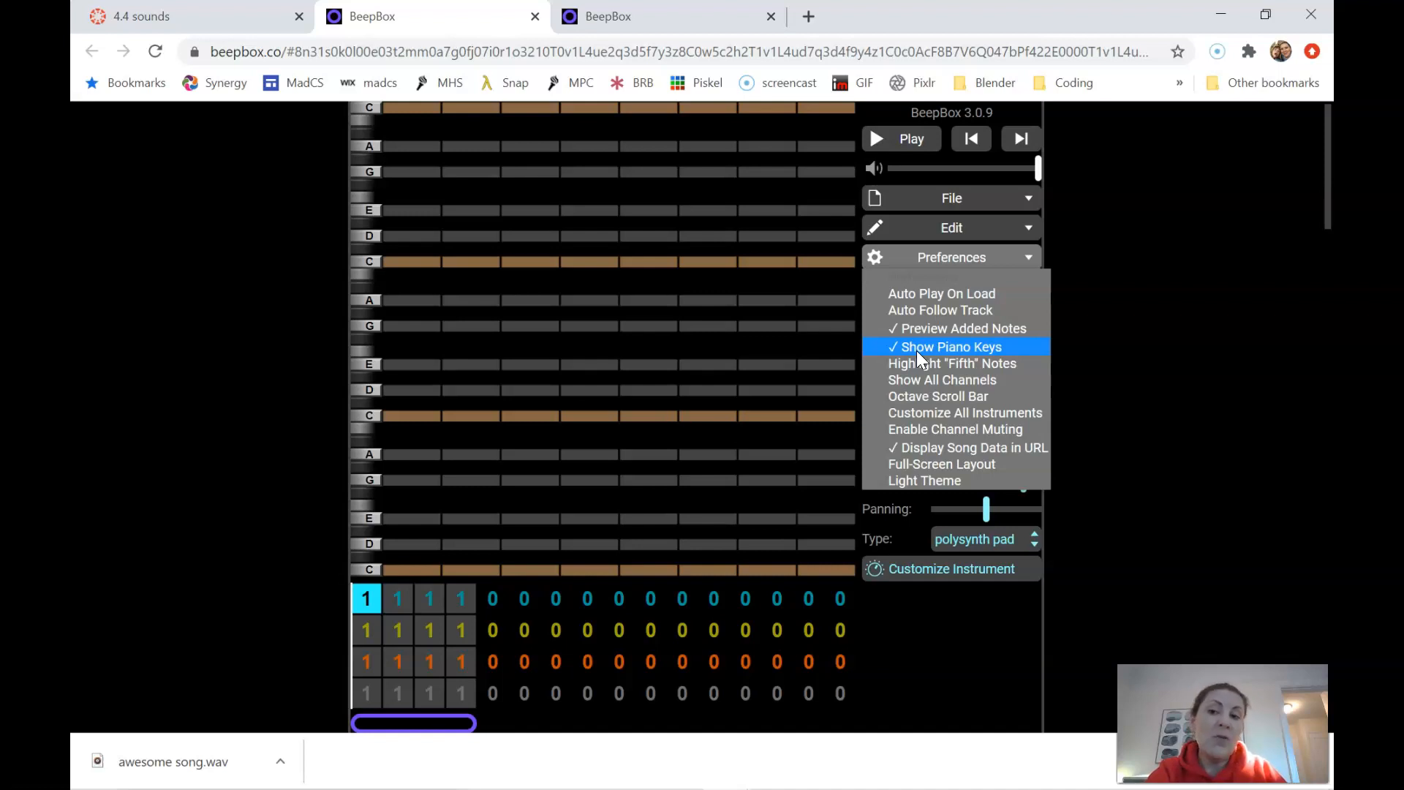
left_click(1100, 345)
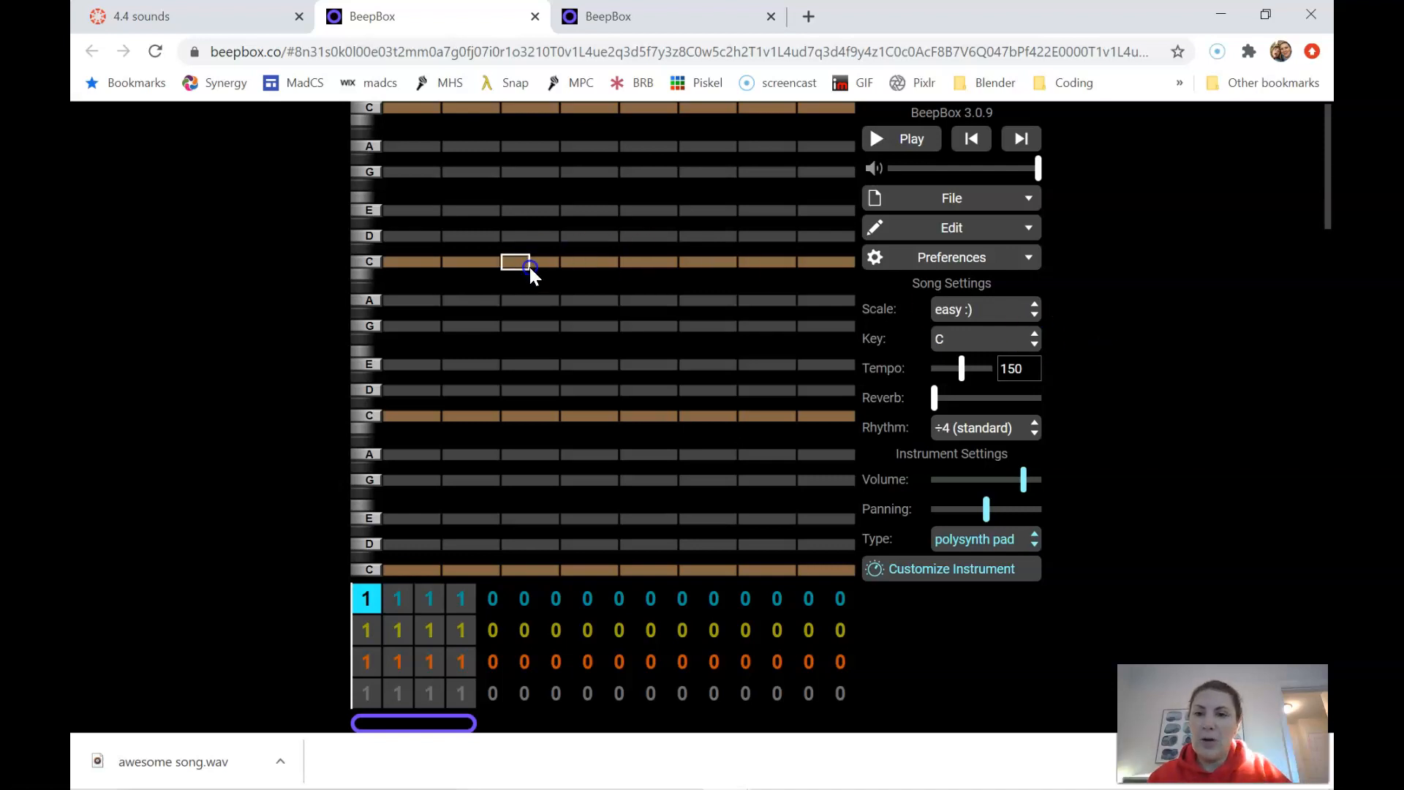
Add short notes on A, C, C, A and G to pattern 1 of the blue channel and play them back
left_click(432, 301)
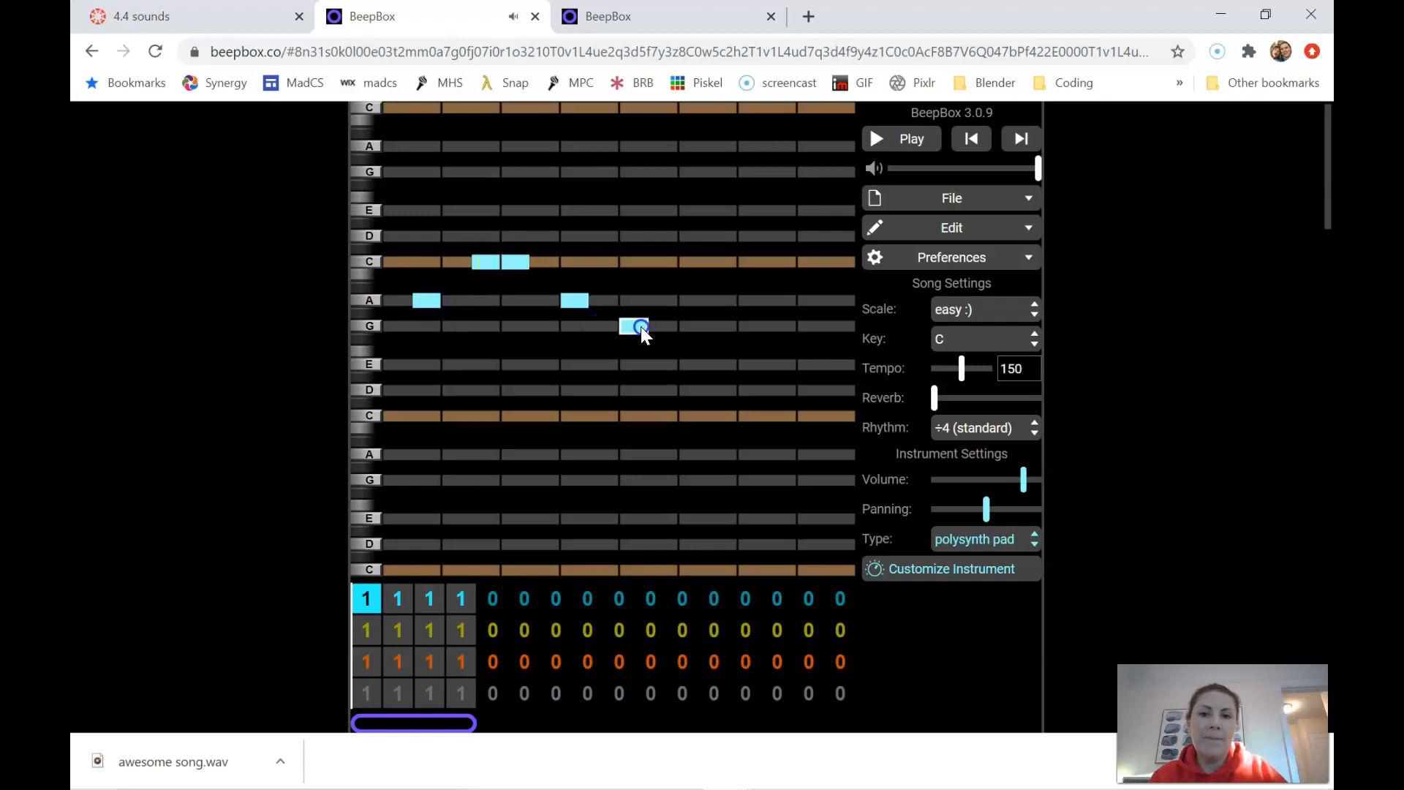
left_click(890, 144)
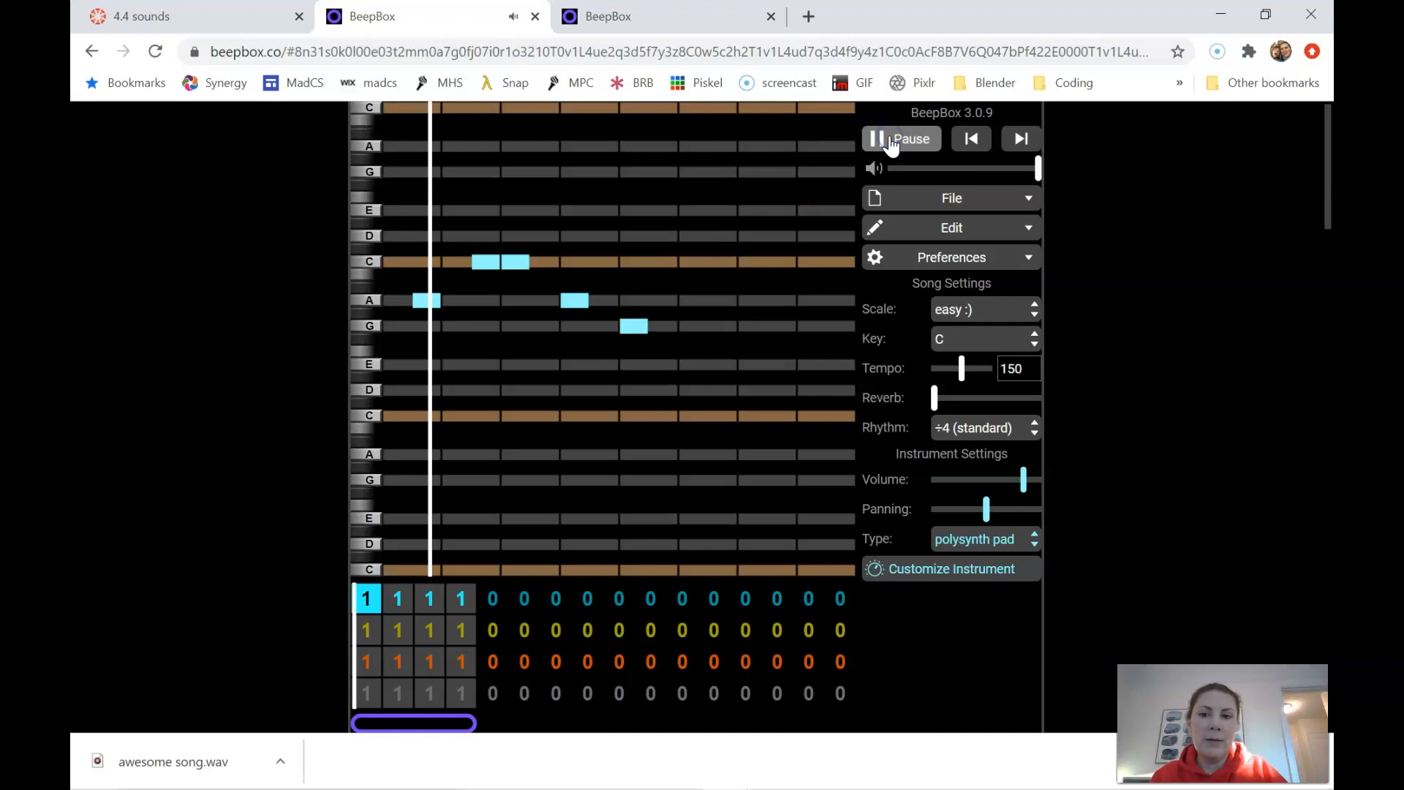
left_click(890, 144)
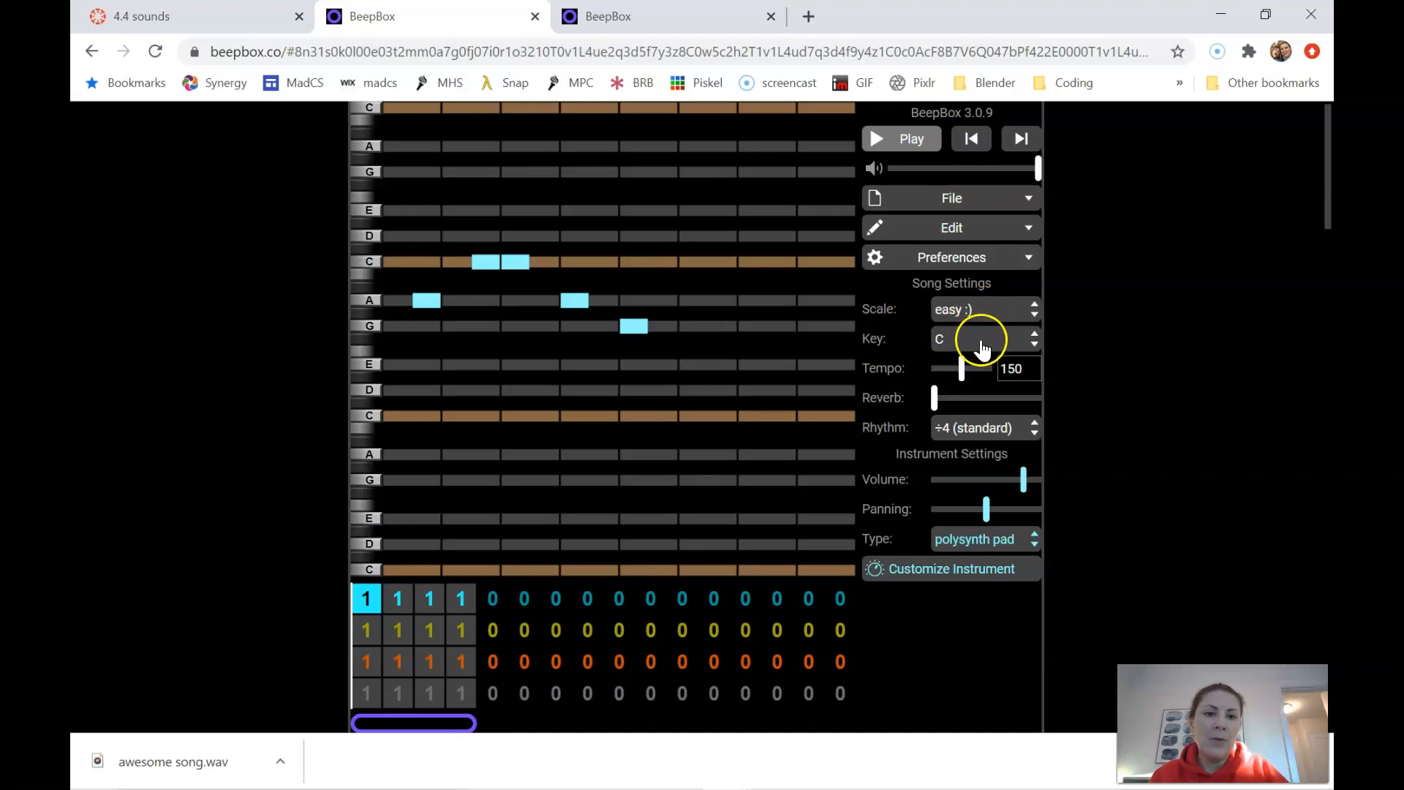
Change the blue channel's instrument type to piccolo and play the melody back
left_click(981, 345)
left_click(982, 346)
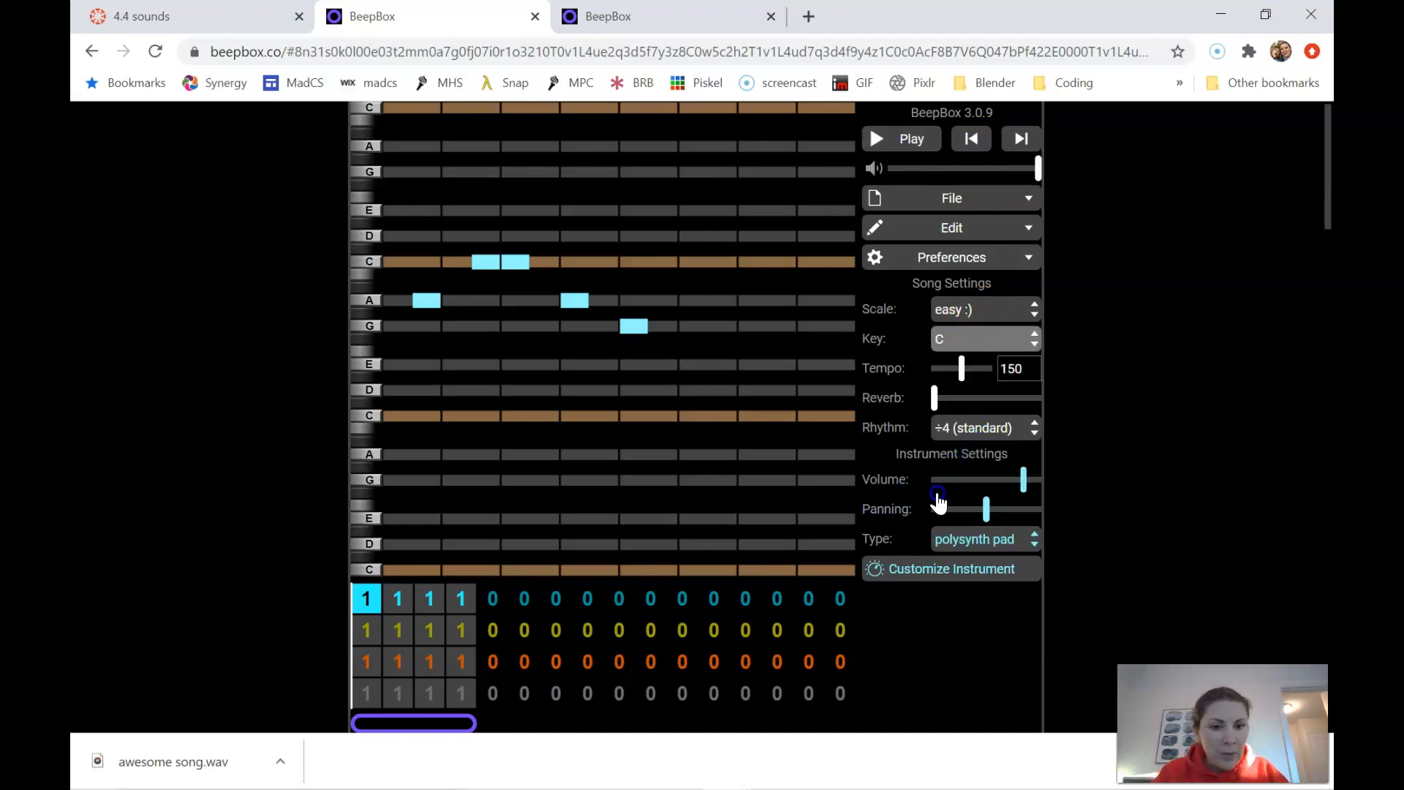
left_click(956, 542)
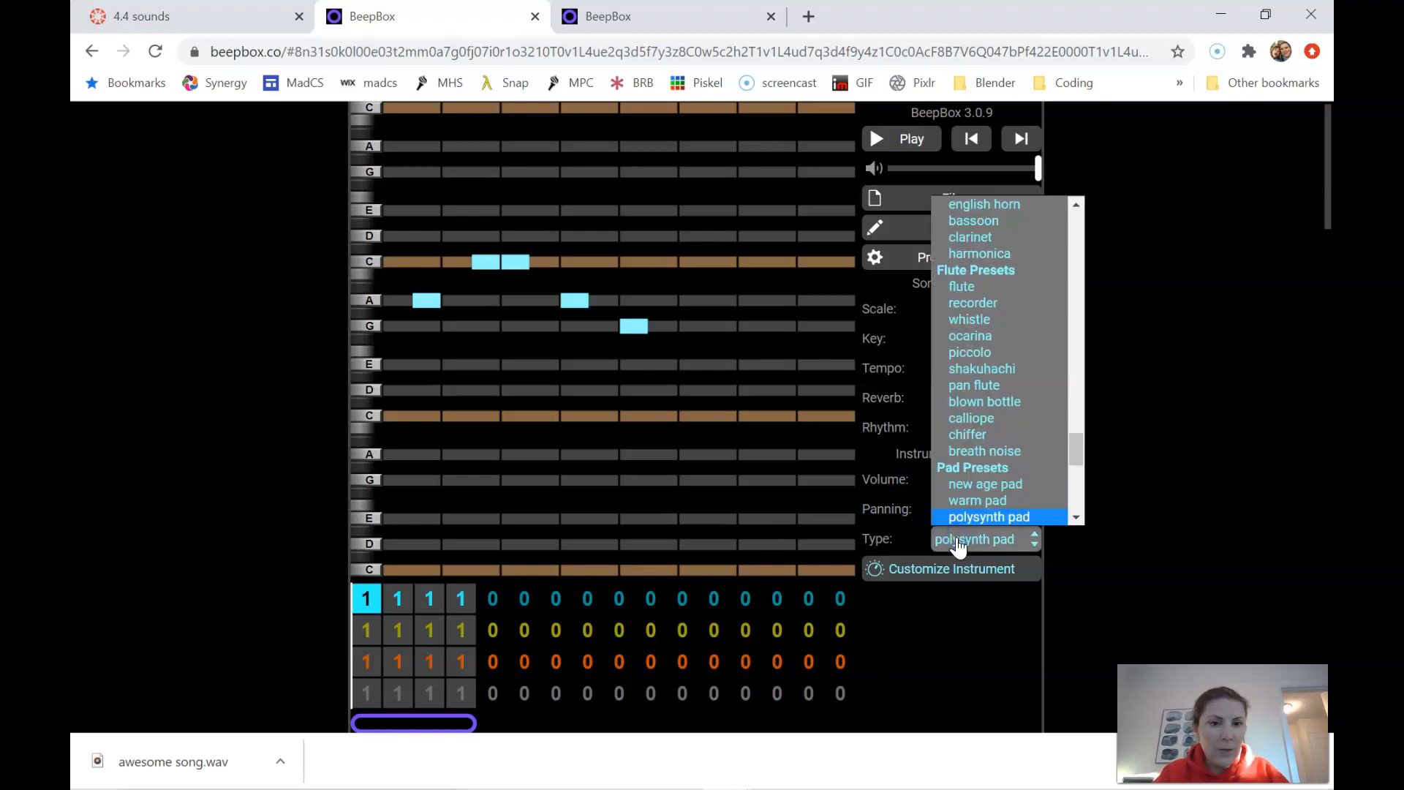
scroll(961, 512, "down", 1)
left_click(963, 396)
left_click(986, 320)
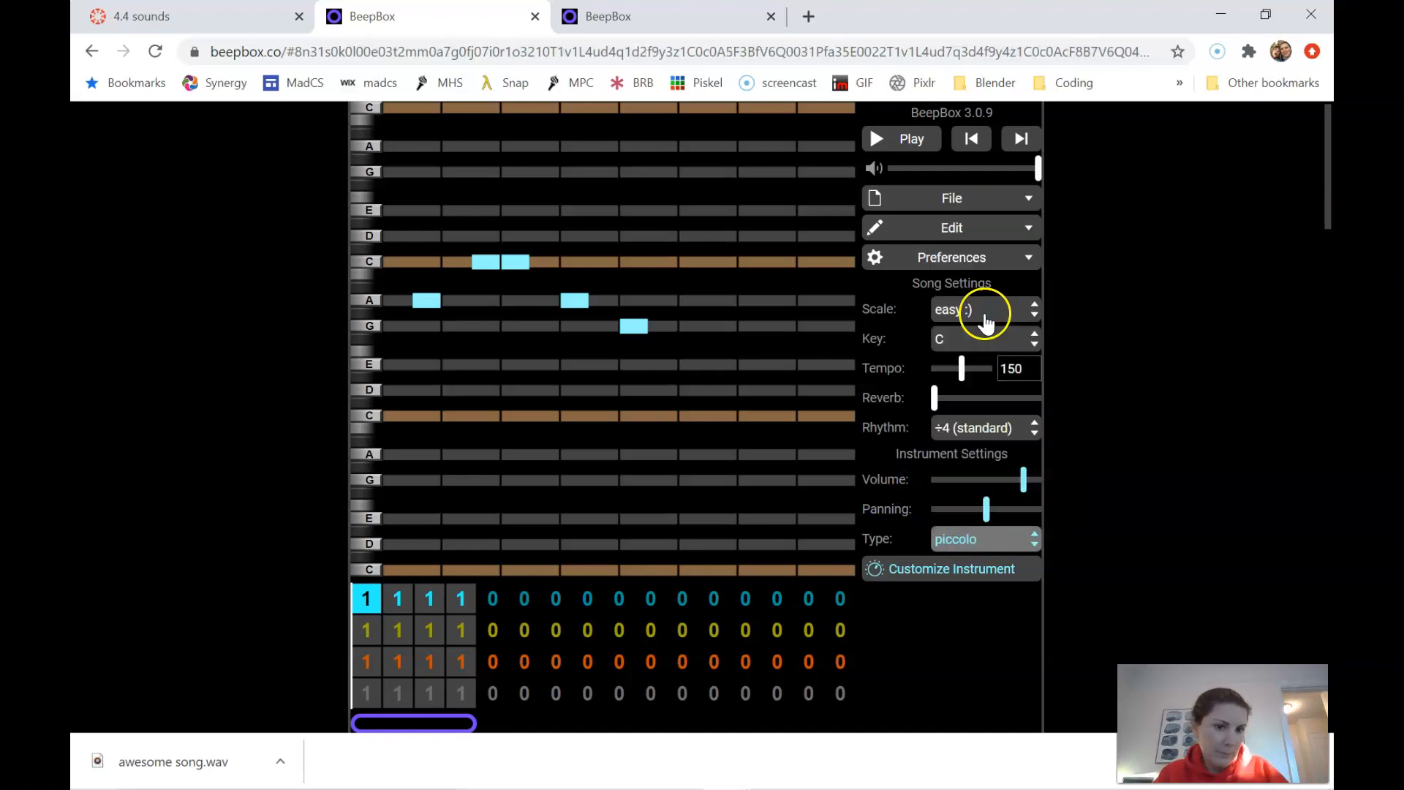
left_click(905, 139)
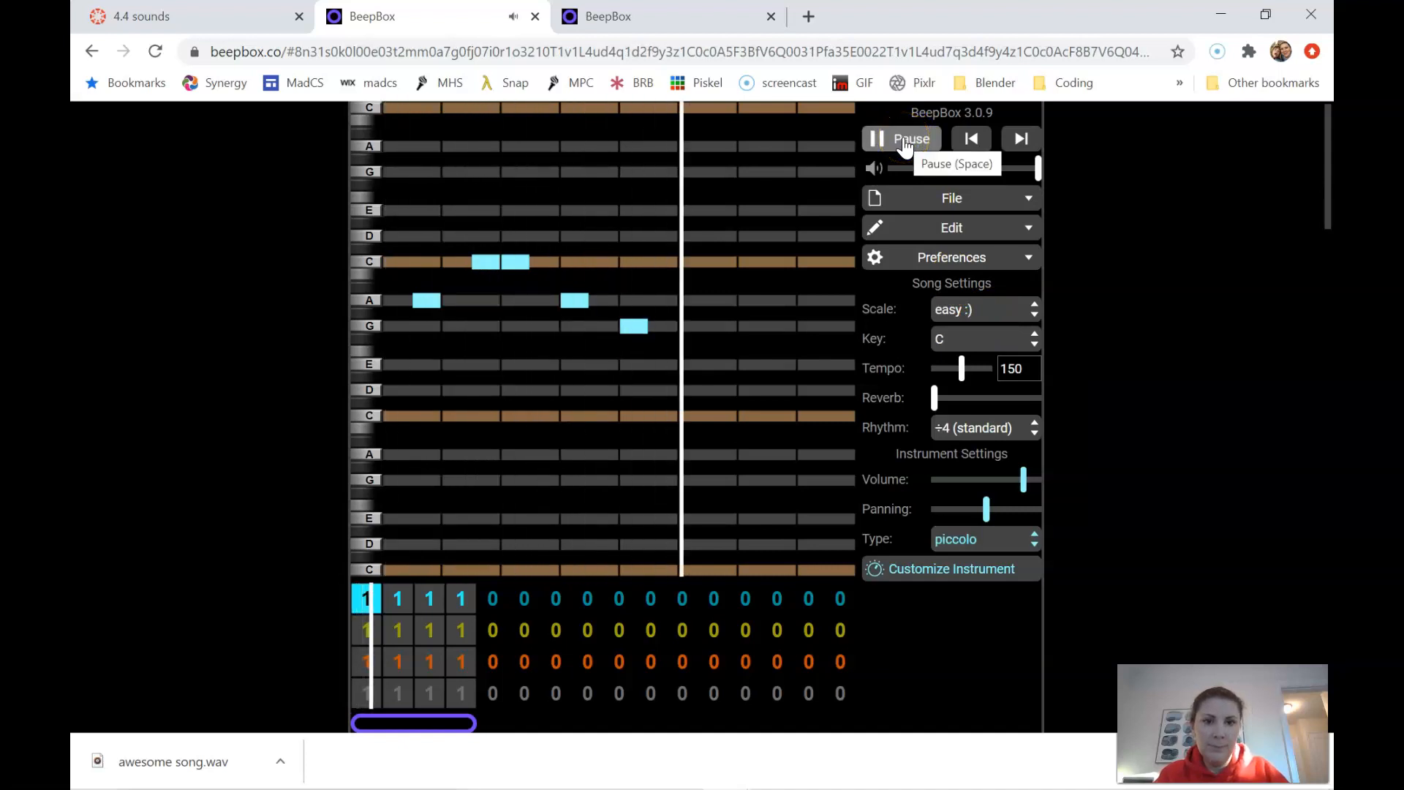
left_click(905, 140)
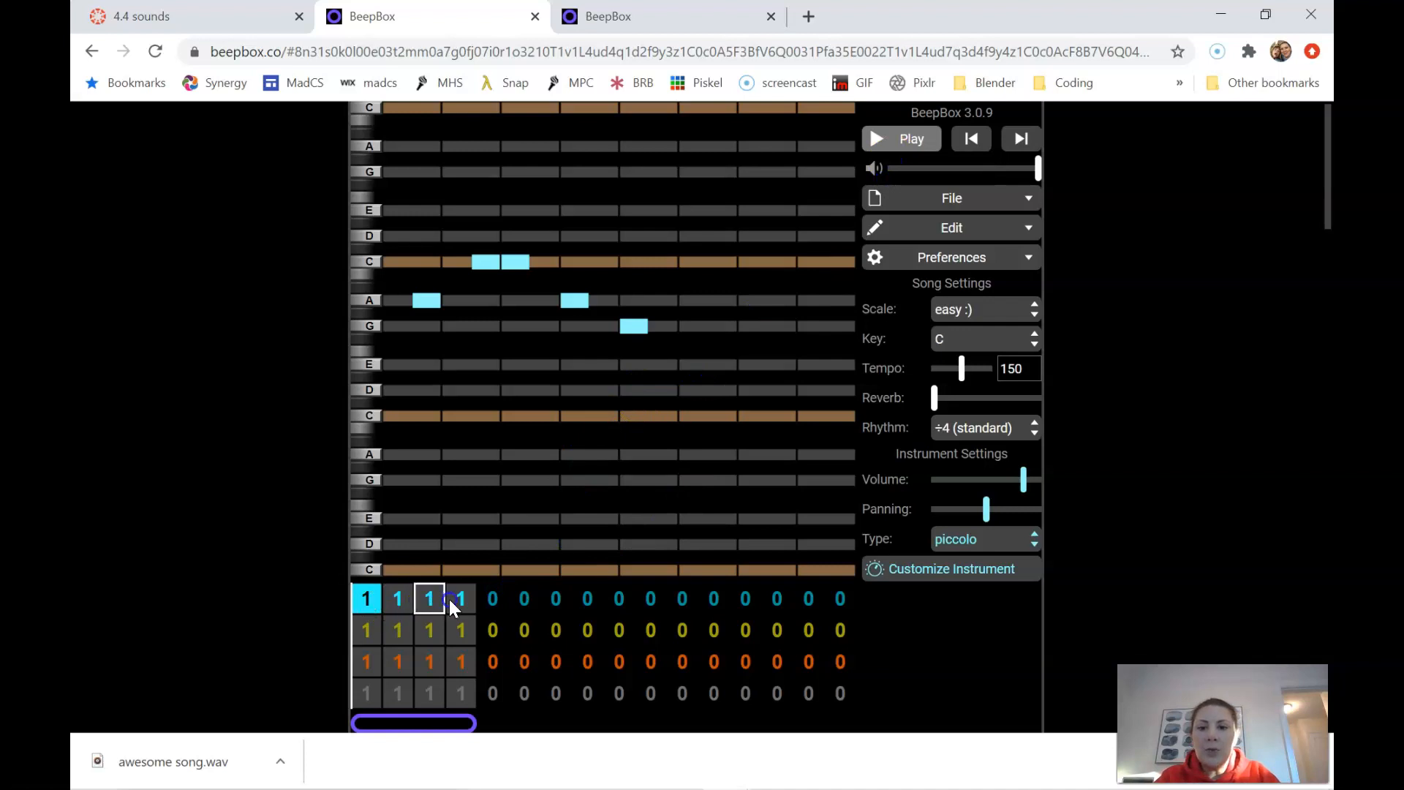
left_click(504, 621)
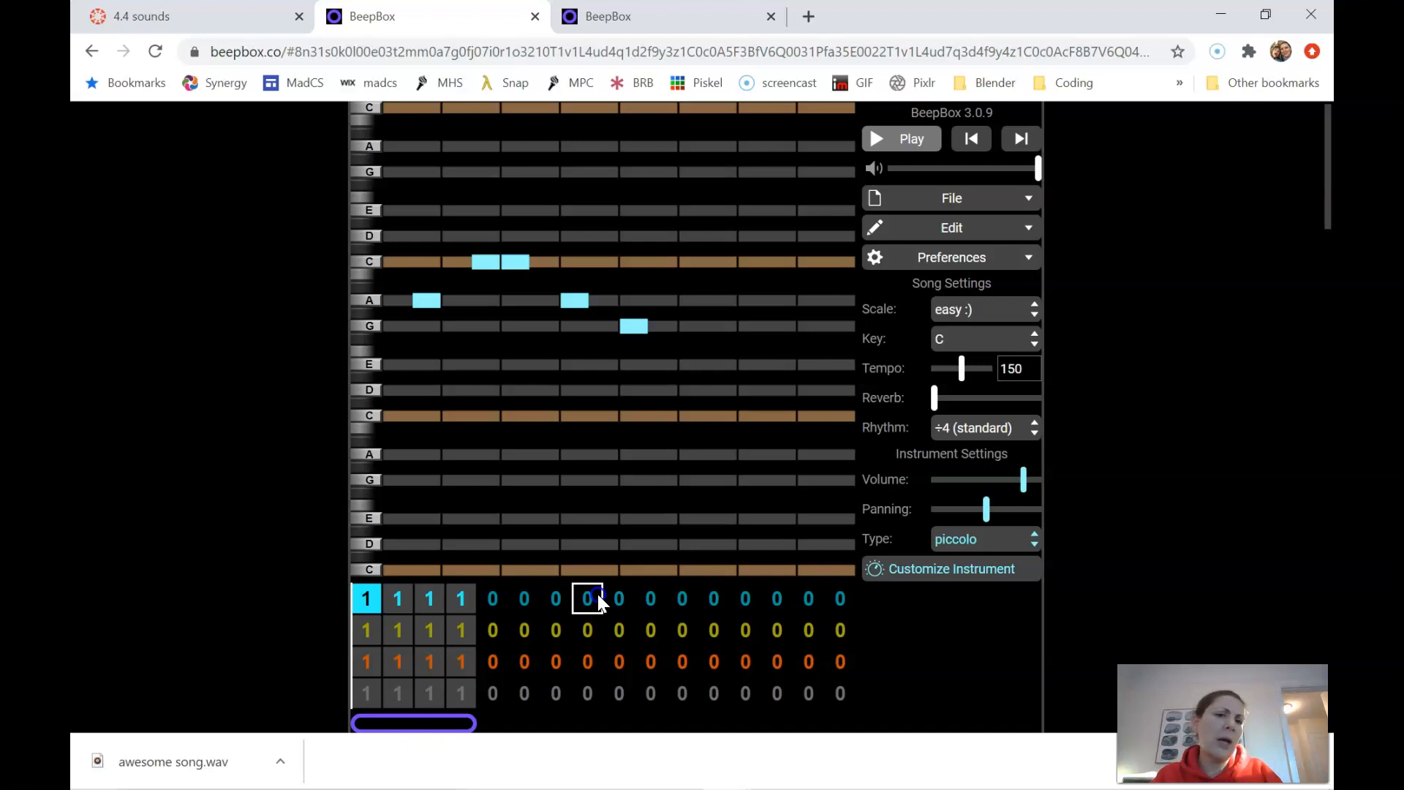
left_click(457, 631)
left_click(364, 605)
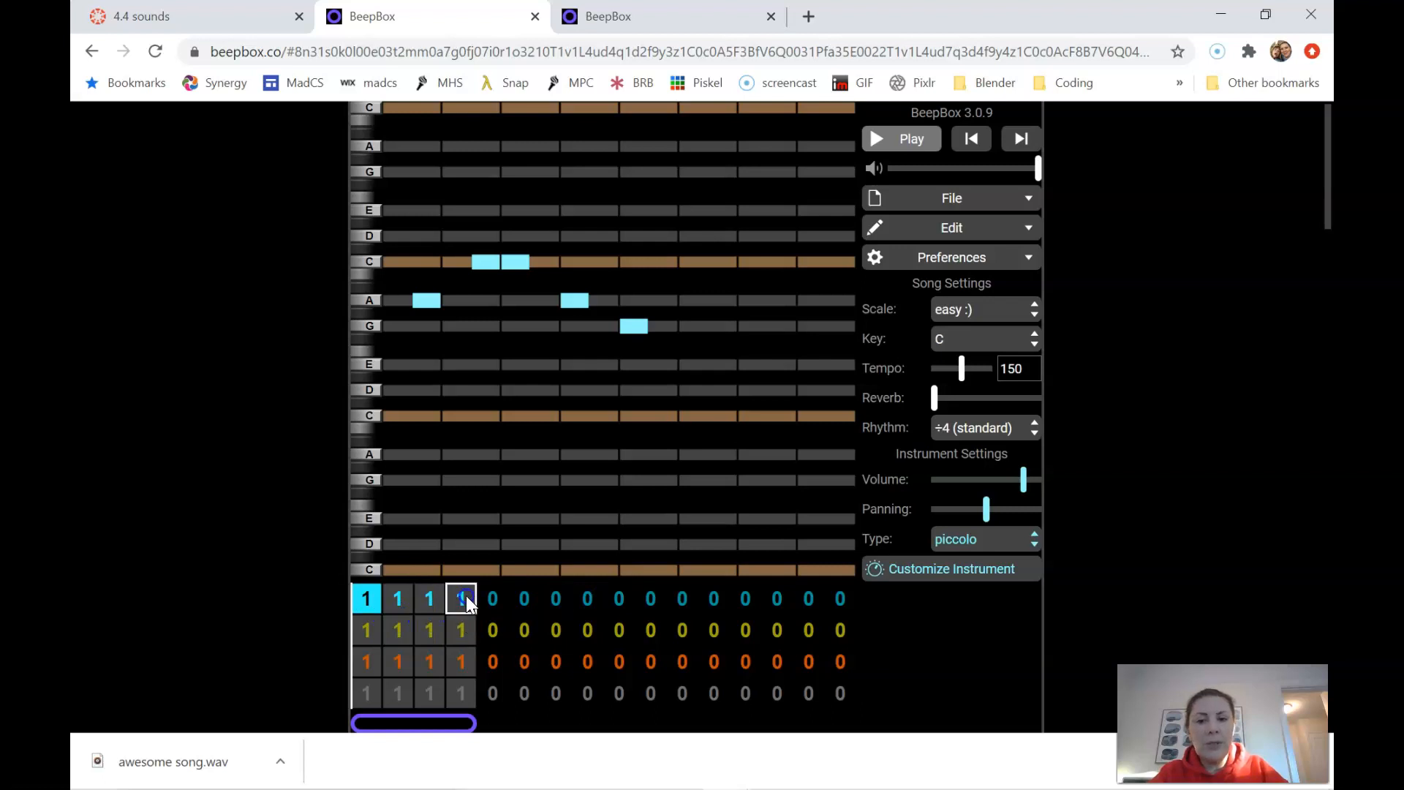
left_click(688, 434)
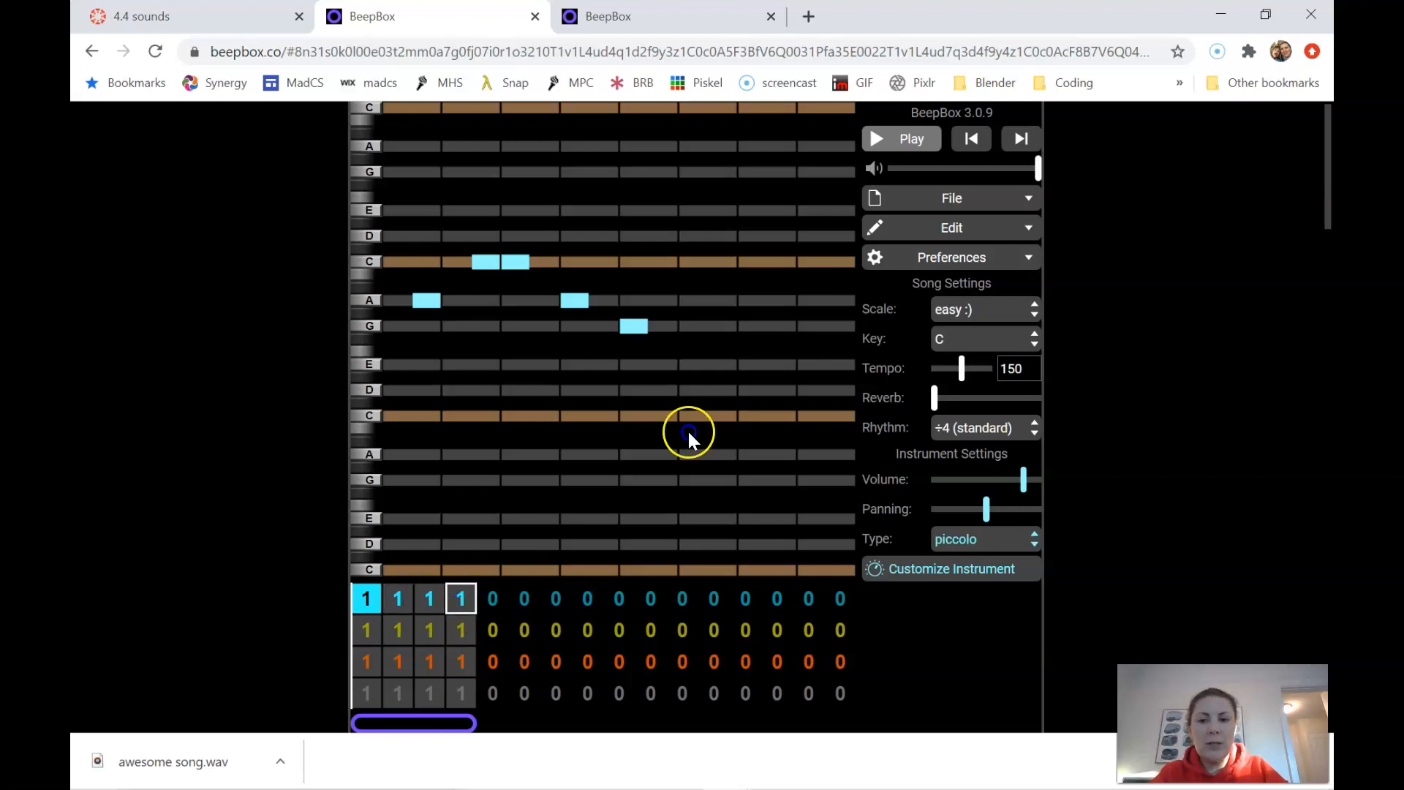
Play the looped bars and view the blue channel's empty fifth bar, stopping playback at the end
left_click(926, 140)
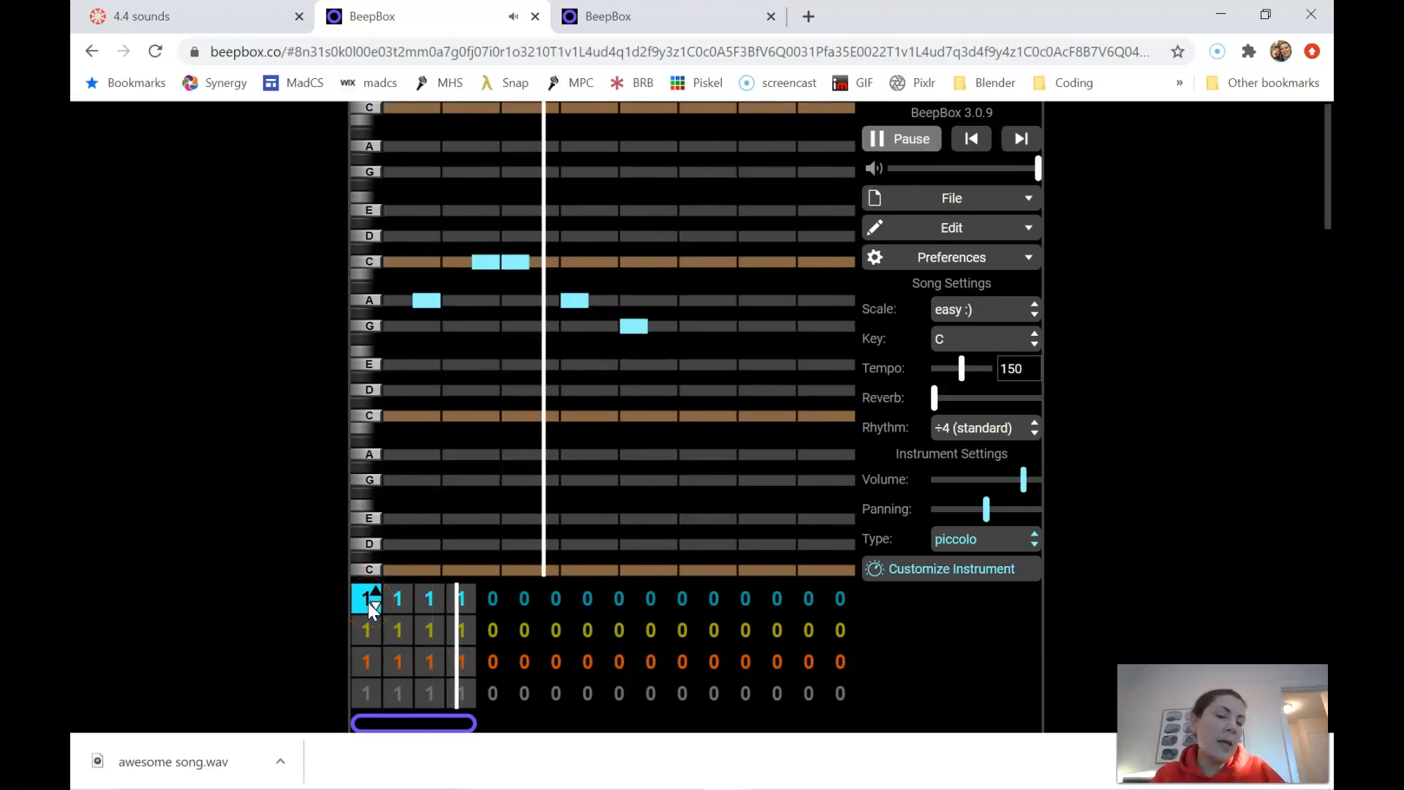
left_click(496, 602)
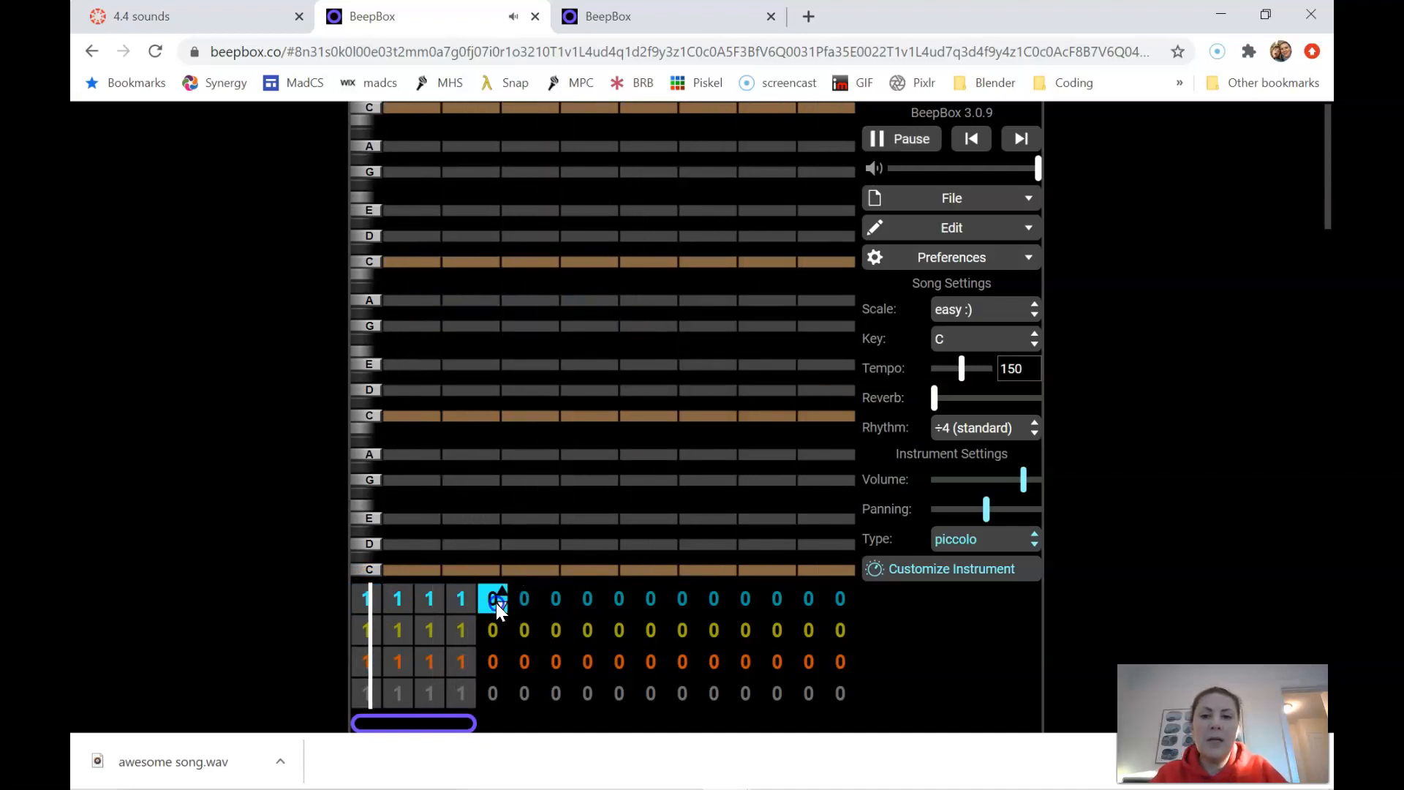
left_click(893, 142)
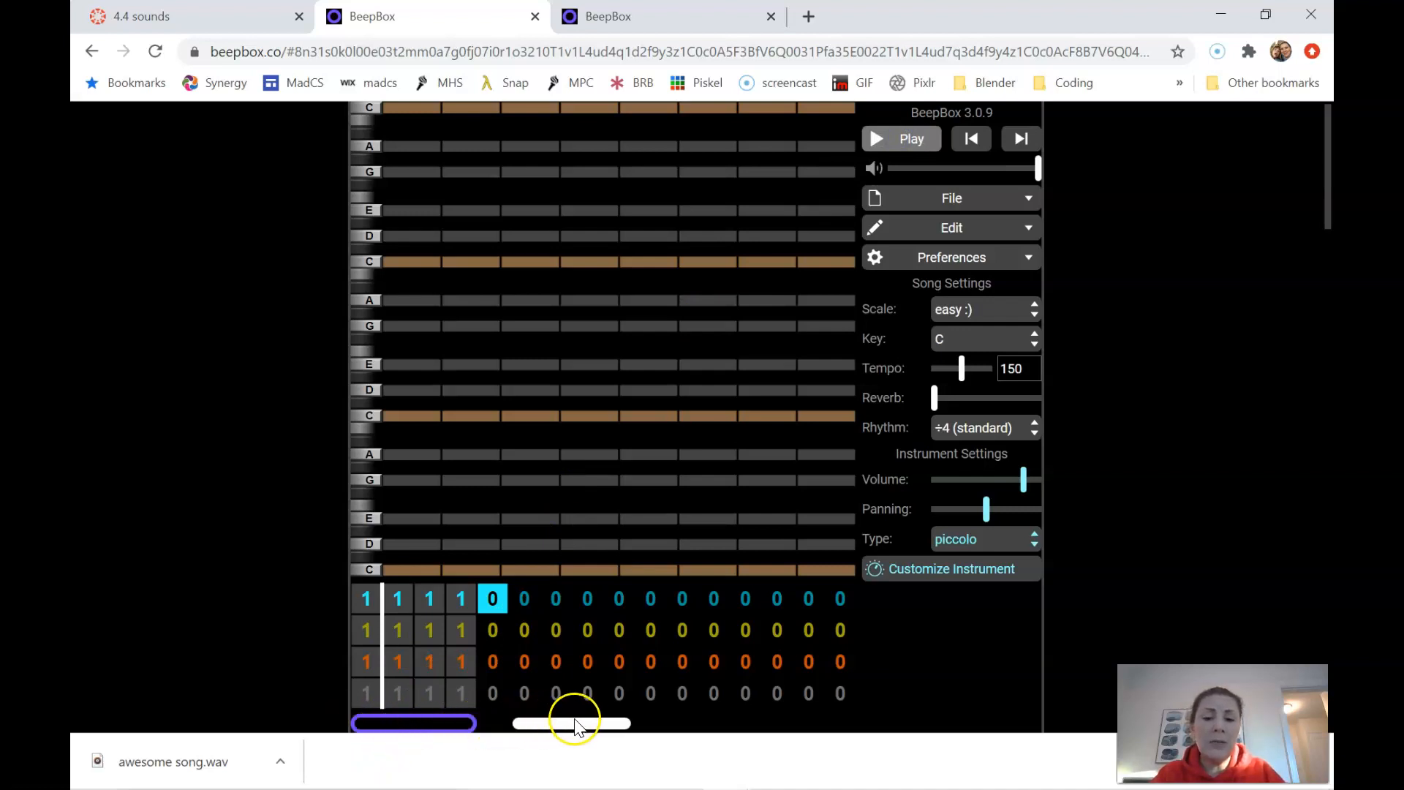
Extend the loop to cover the first six bars and play it to hear the empty bars
left_click_drag(468, 720, 537, 726)
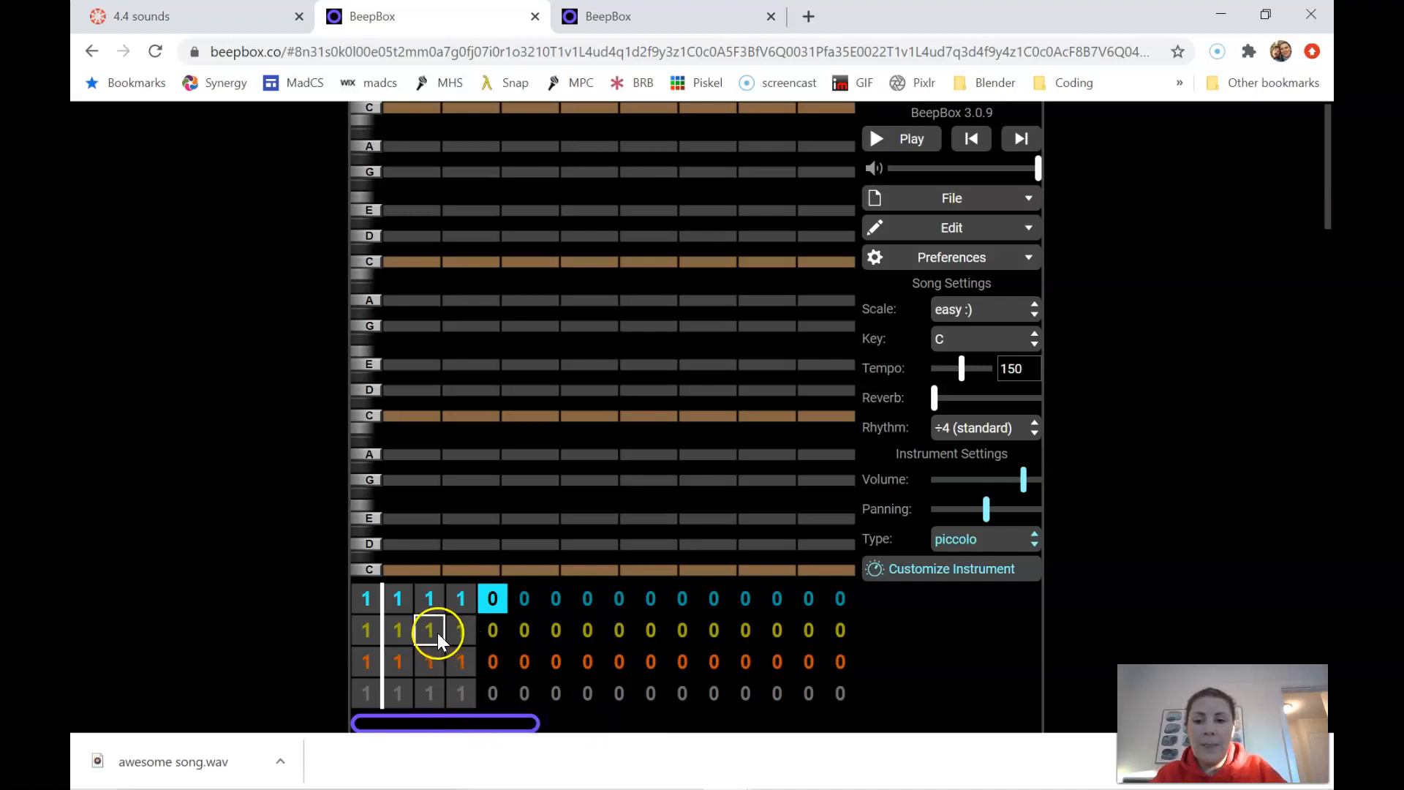
left_click(911, 139)
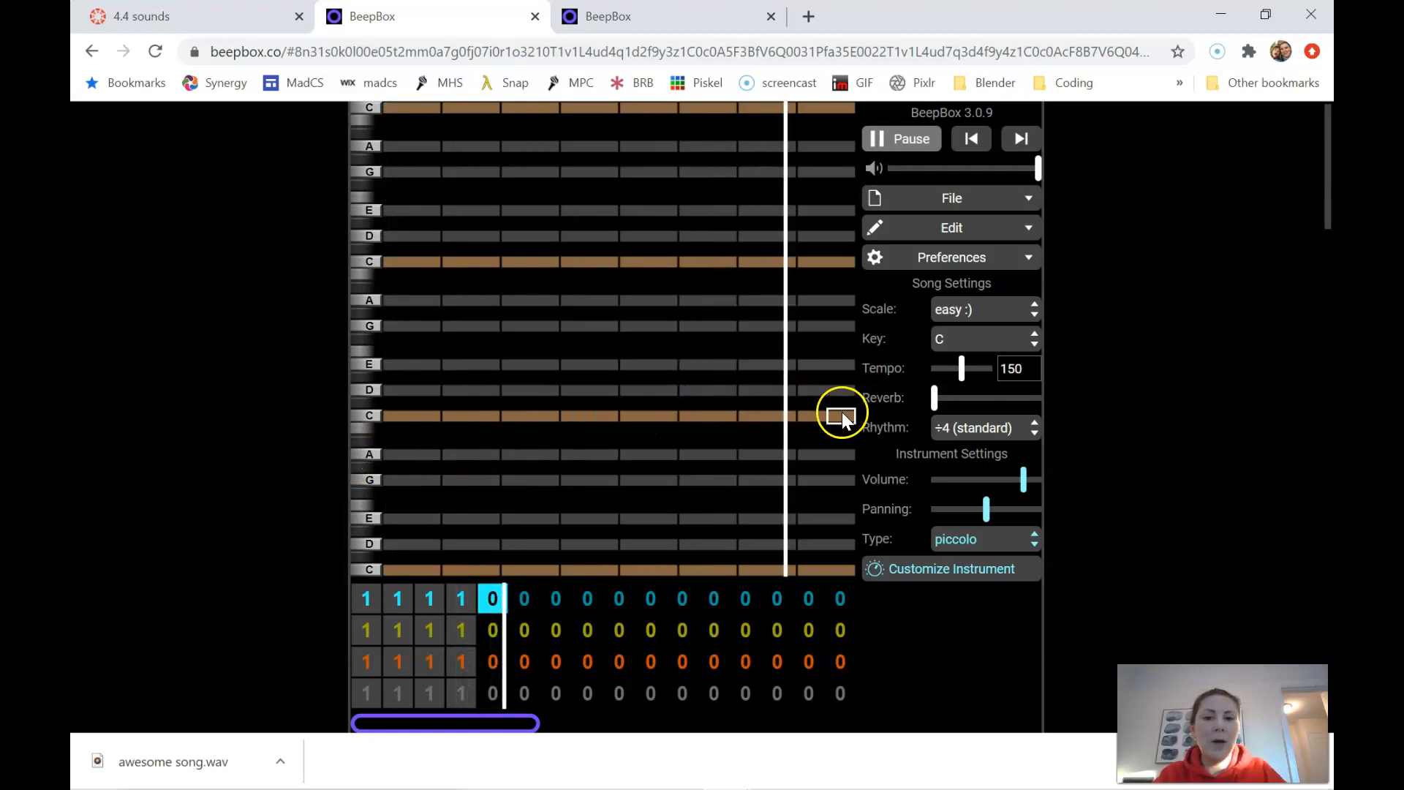
left_click(538, 596)
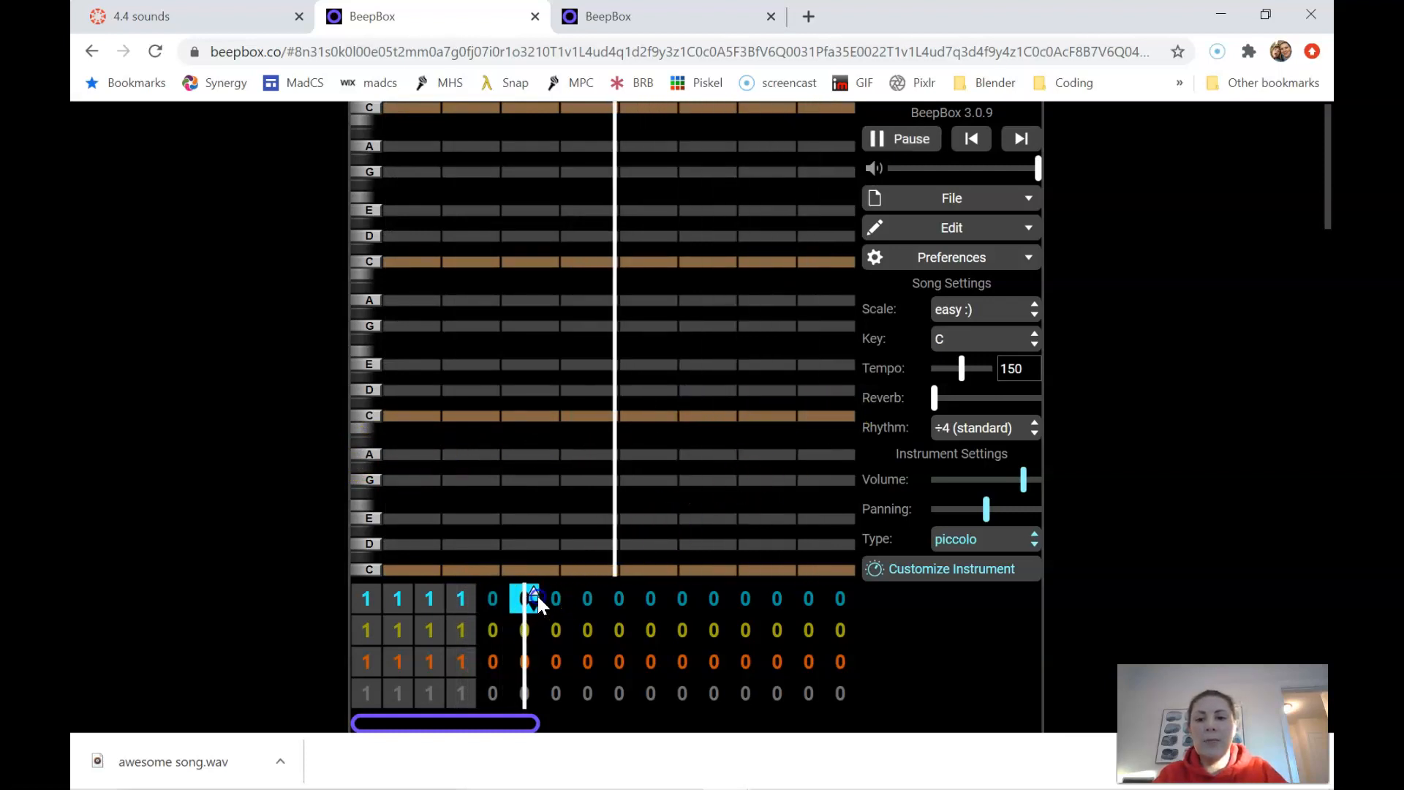
left_click(370, 596)
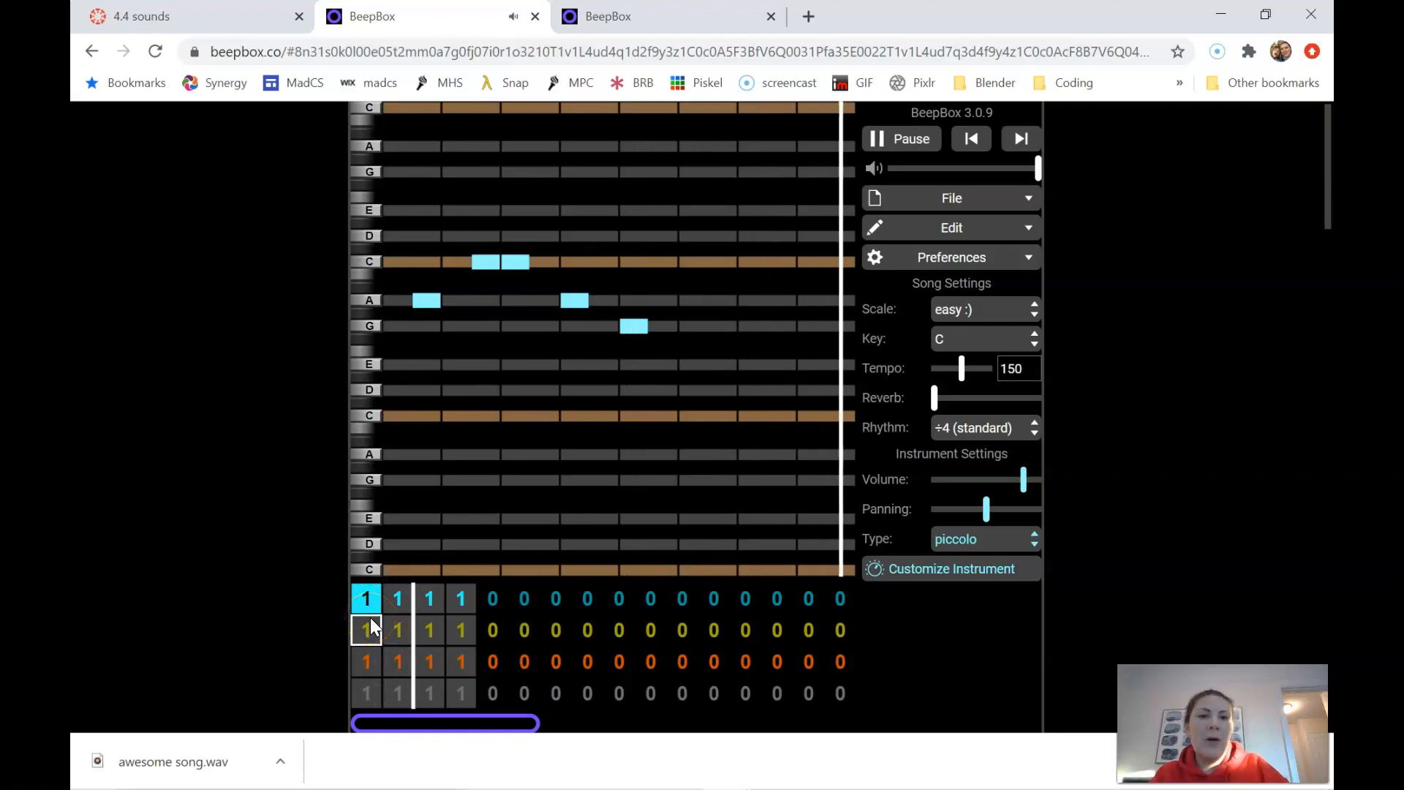
left_click(885, 139)
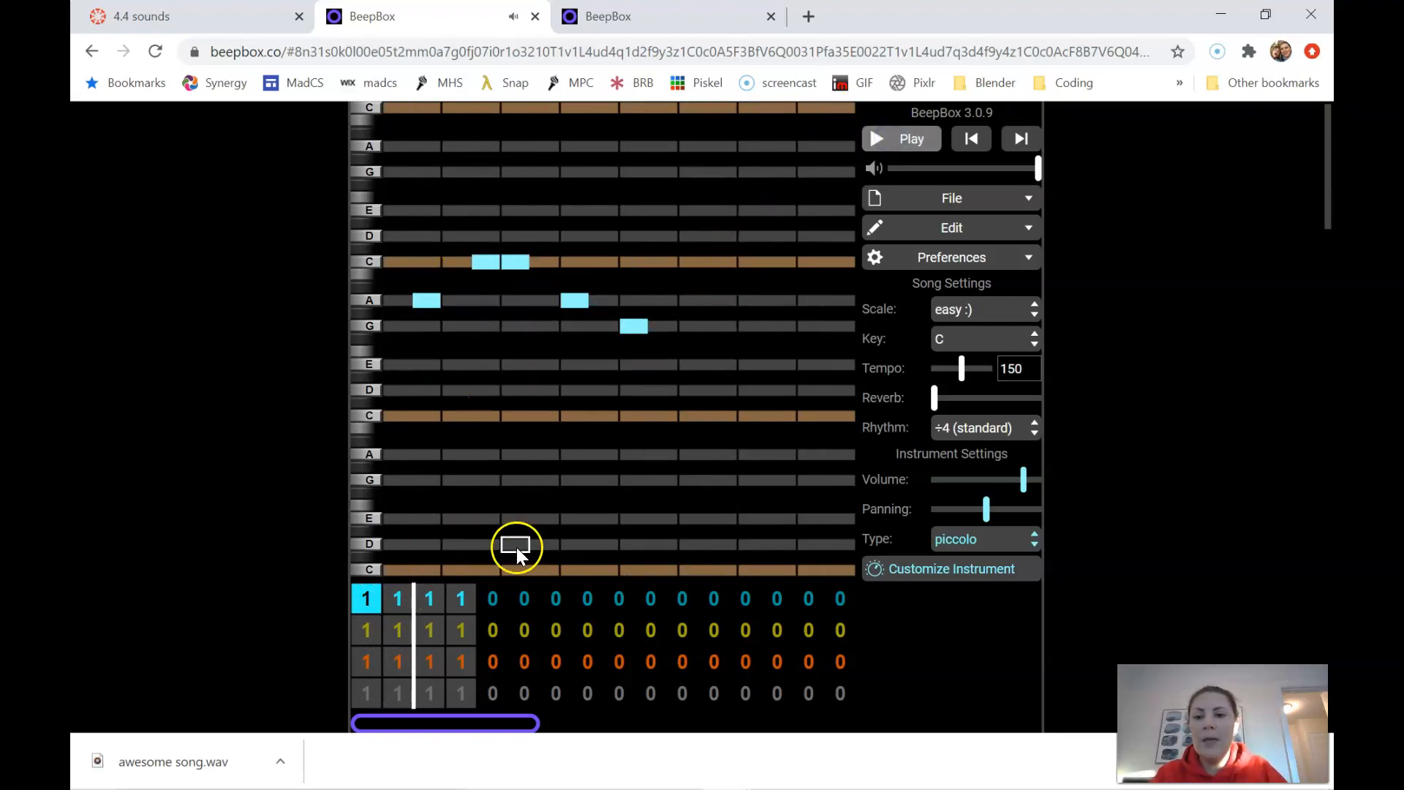
Assign pattern 2 to the blue channel's second bar and paste the notes of pattern 1 into it
left_click(399, 603)
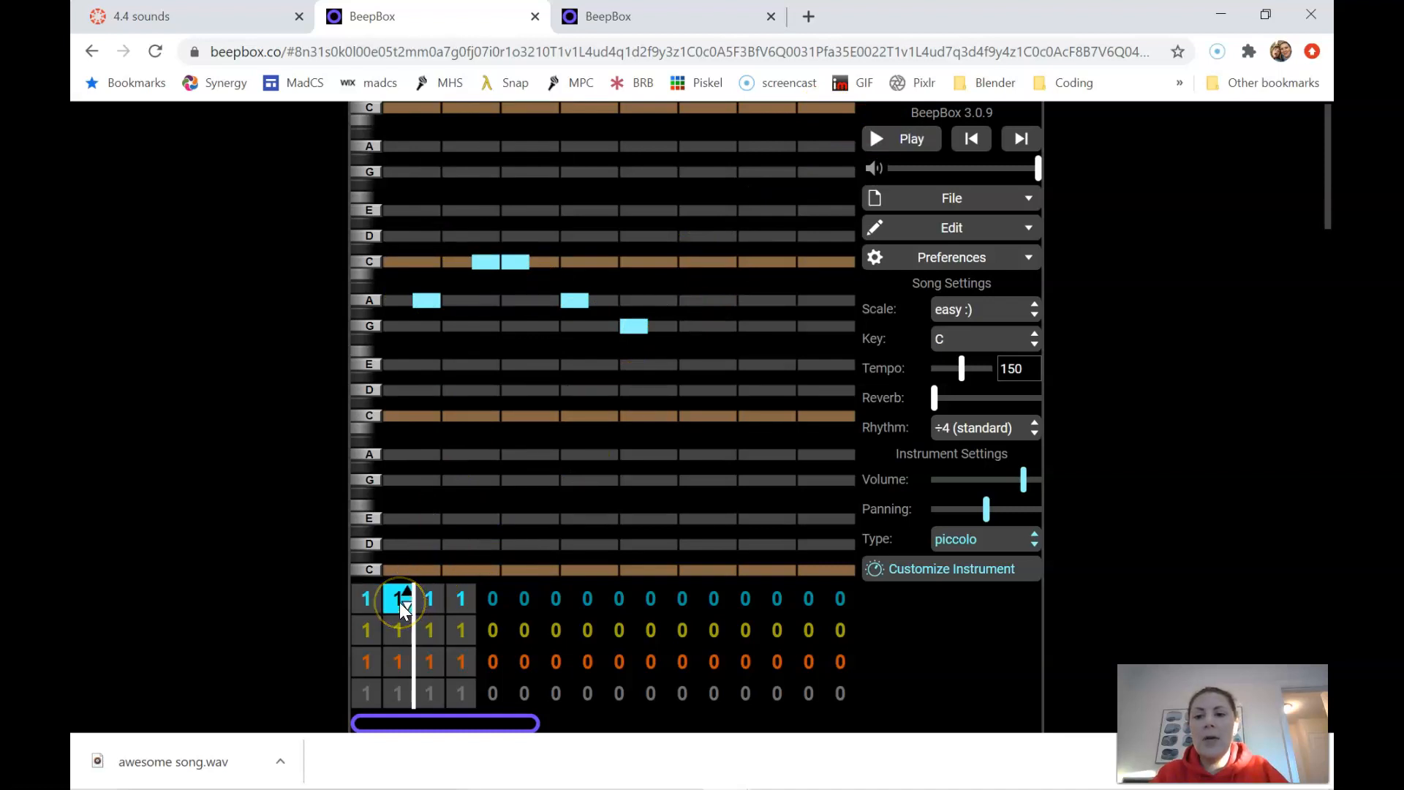
left_click(405, 591)
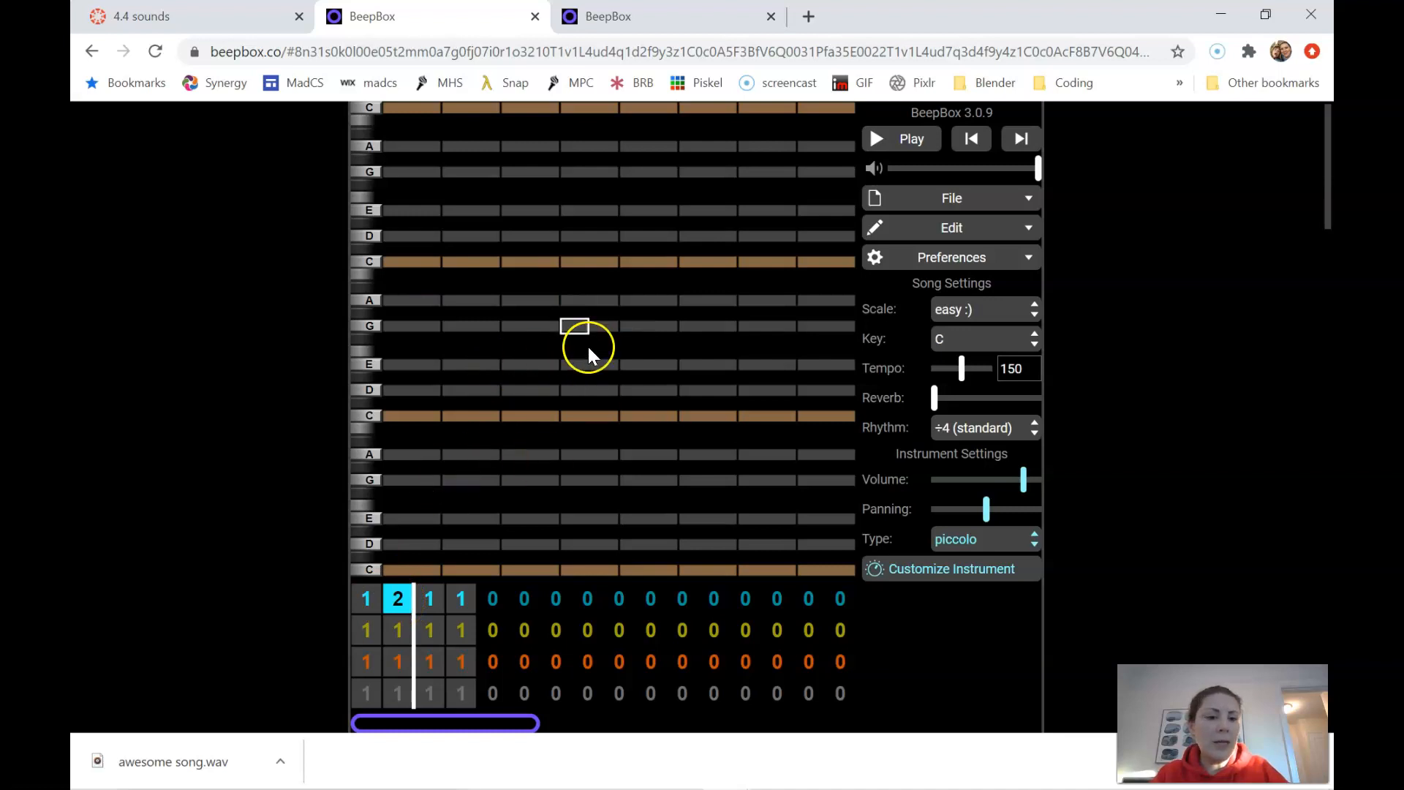
left_click(367, 597)
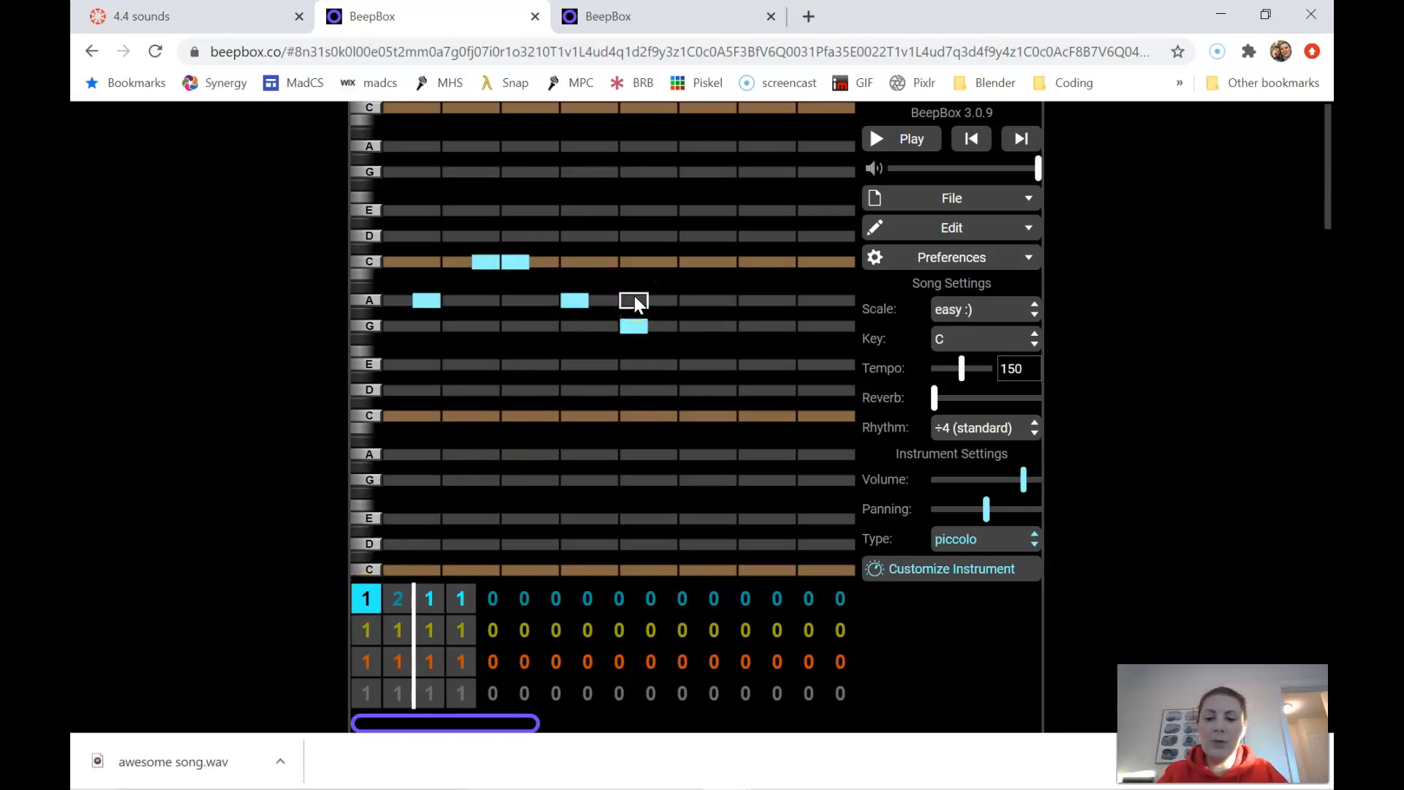
left_click(395, 601)
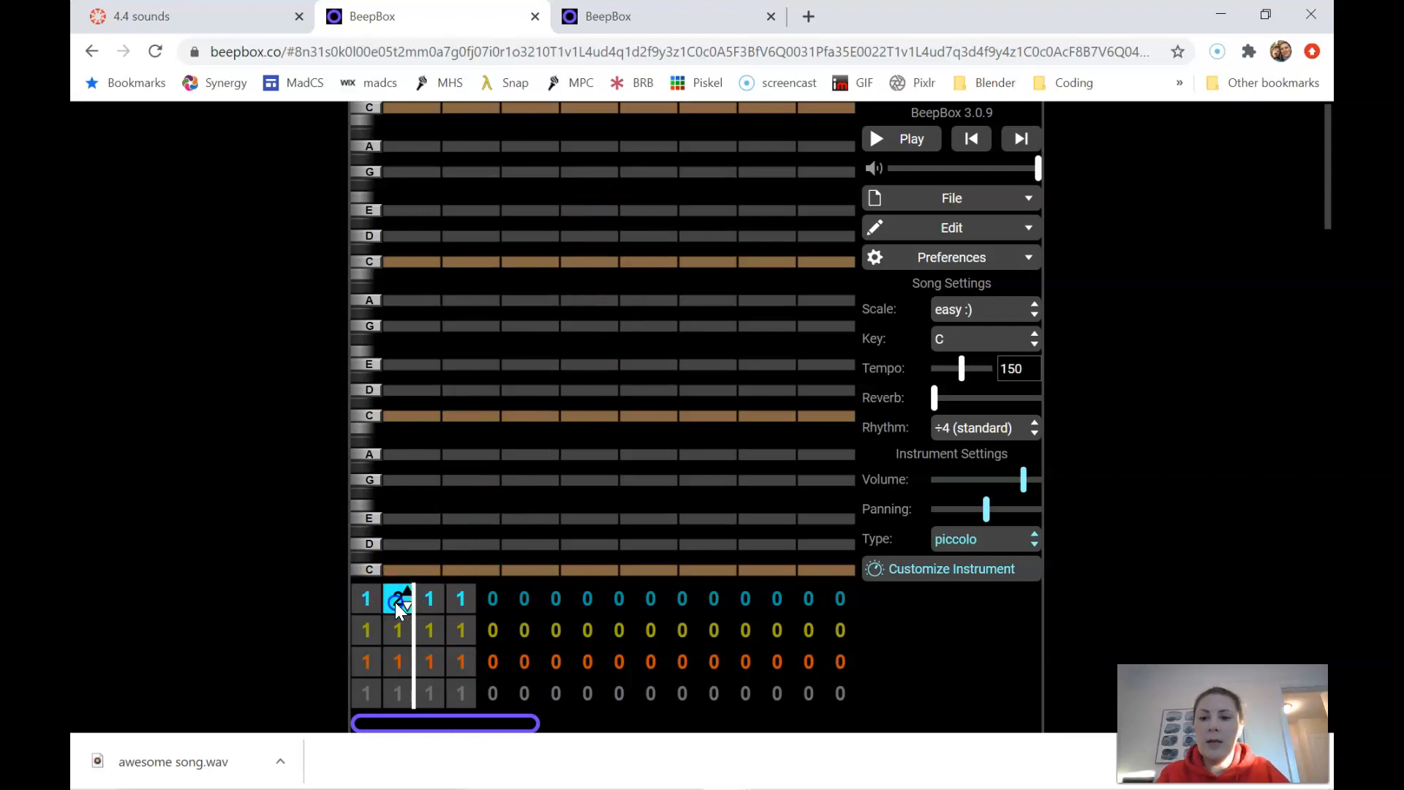
key("ctrl+v")
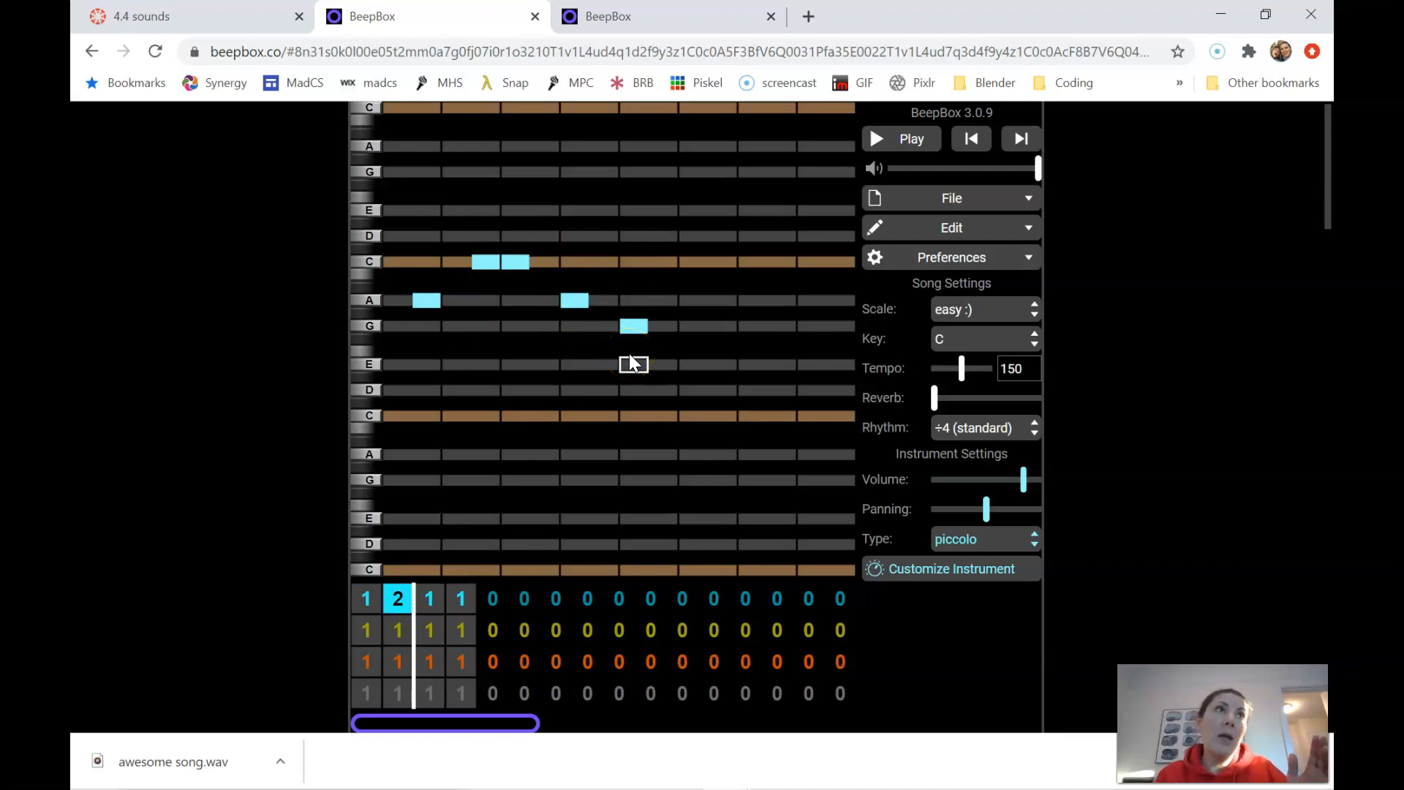
Add an A note and a G note beneath the two C notes in pattern 2 and play it back
left_click(520, 320)
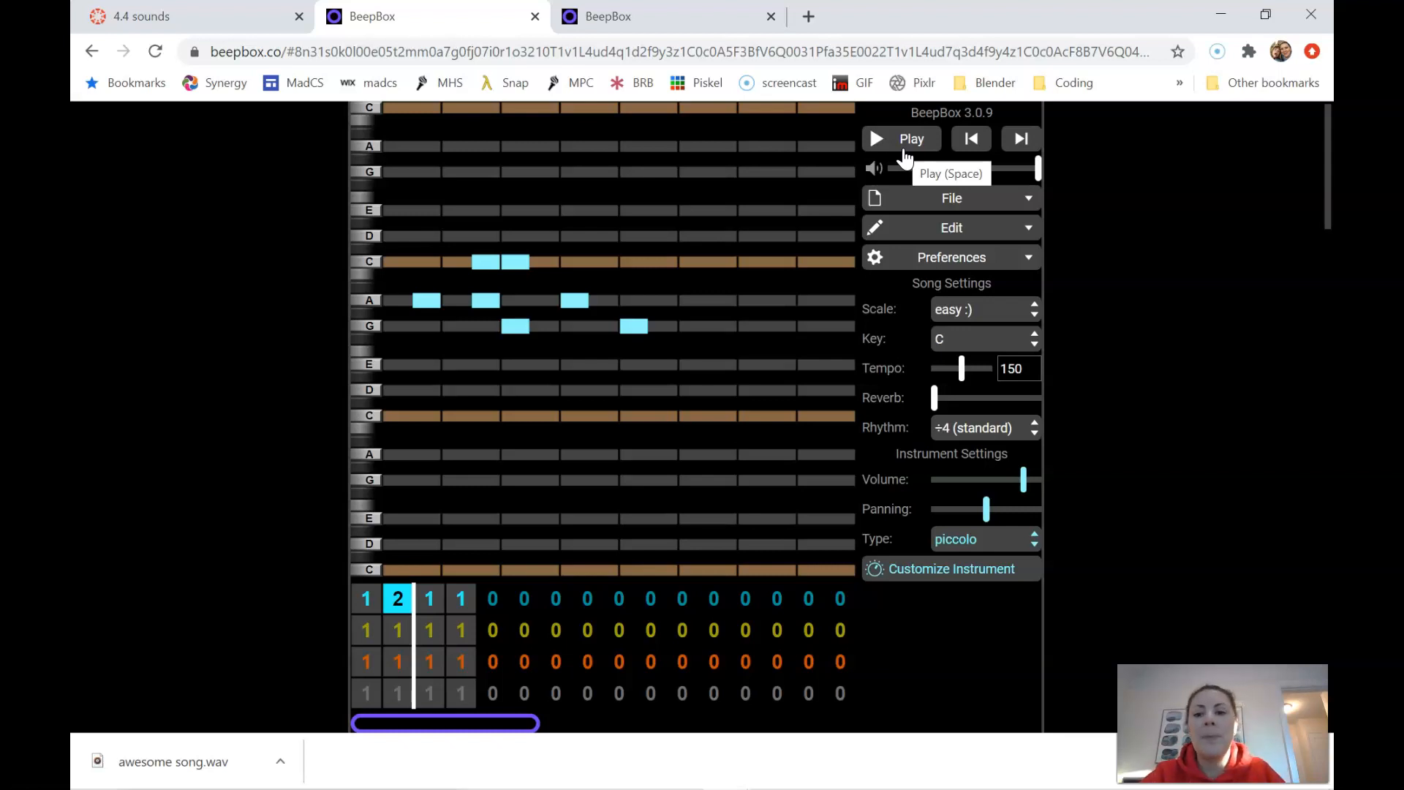
left_click(972, 140)
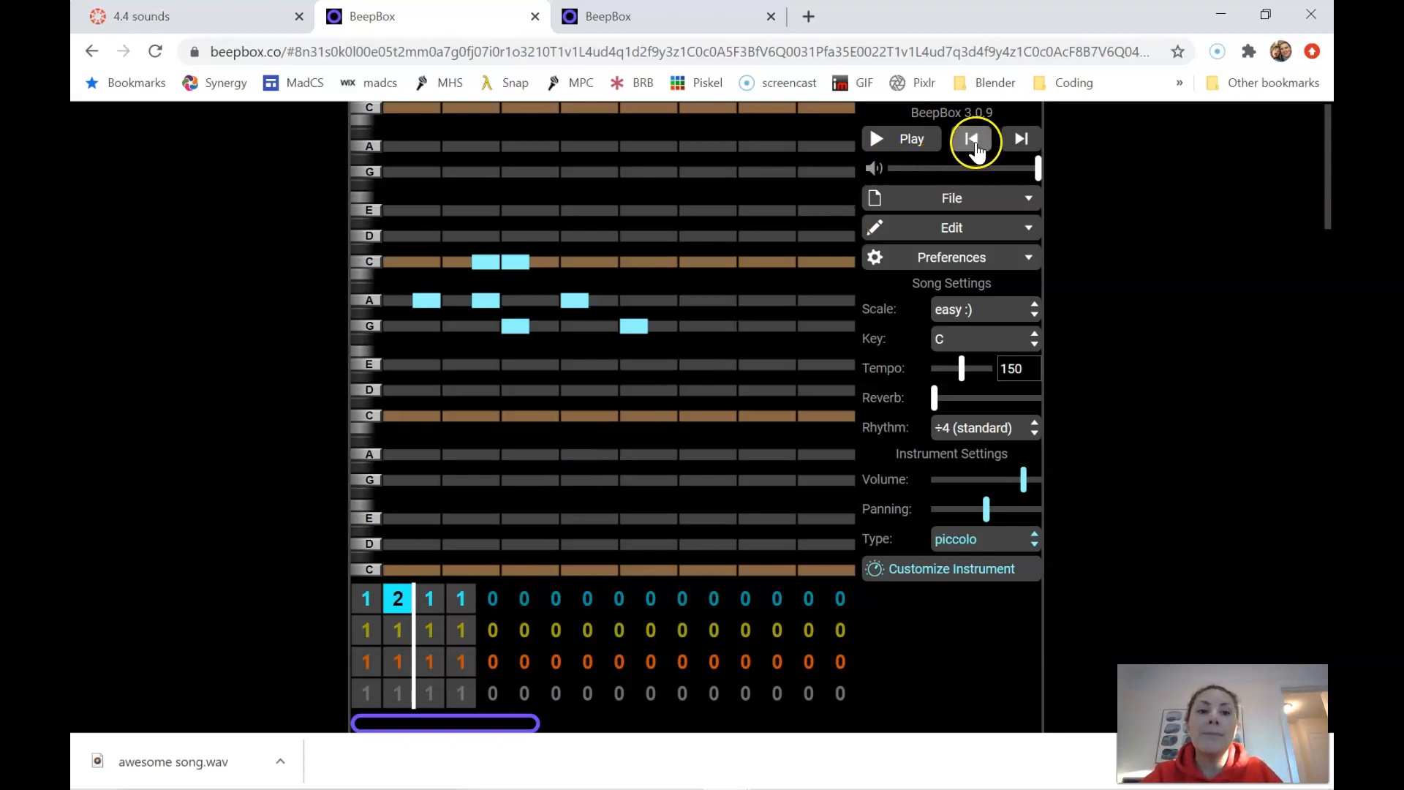
left_click(920, 145)
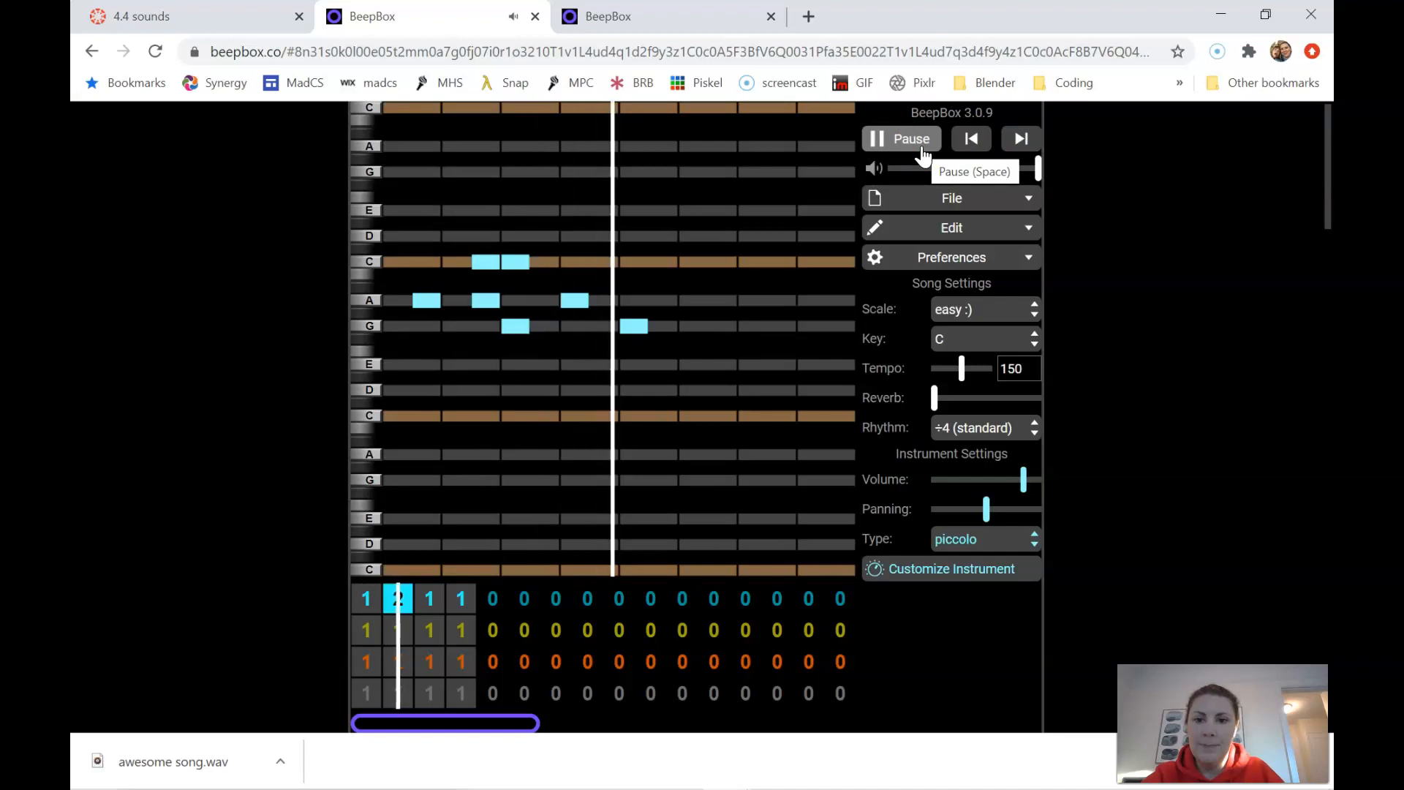
left_click(922, 148)
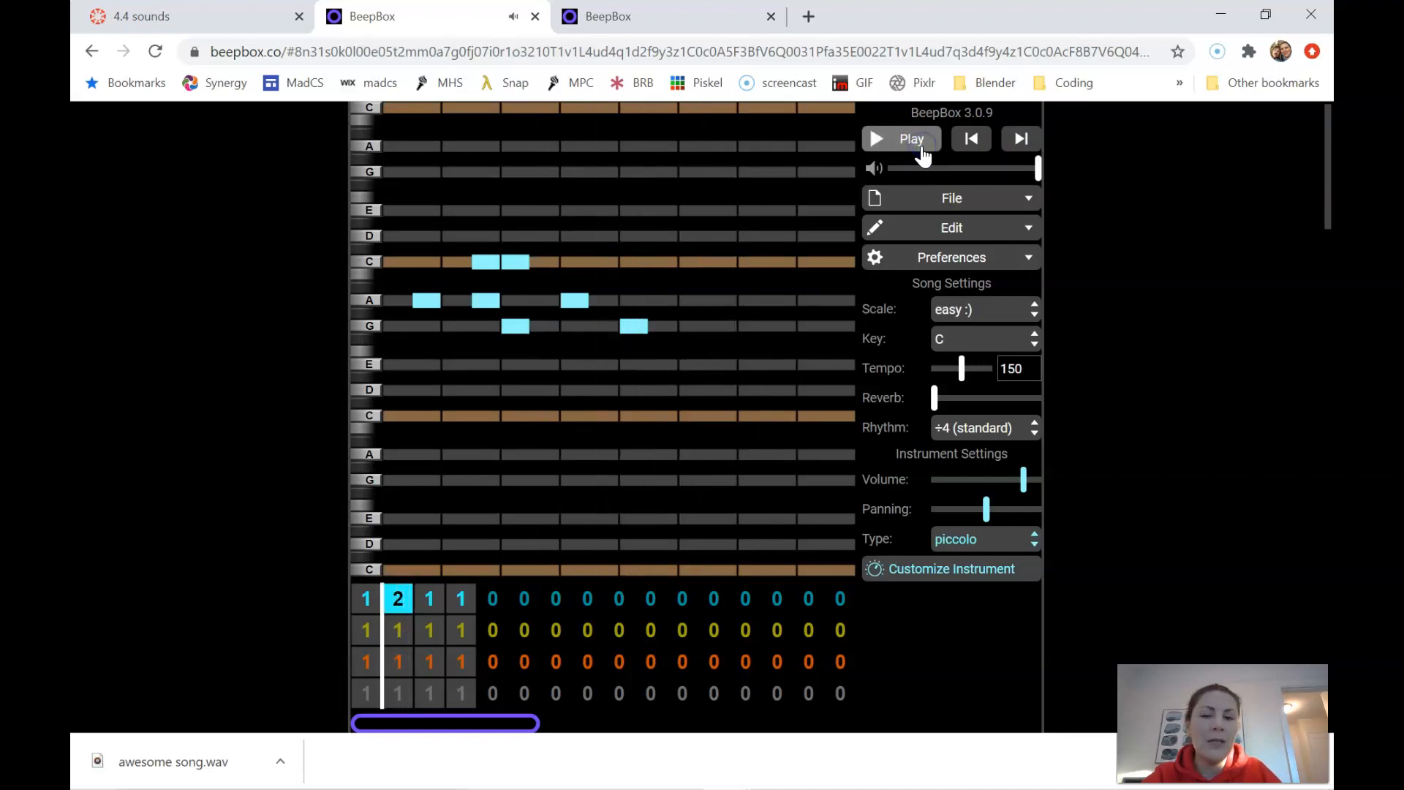
Assign pattern 3 to the blue channel's third bar and compare it with pattern 1 in the first bar
left_click(429, 599)
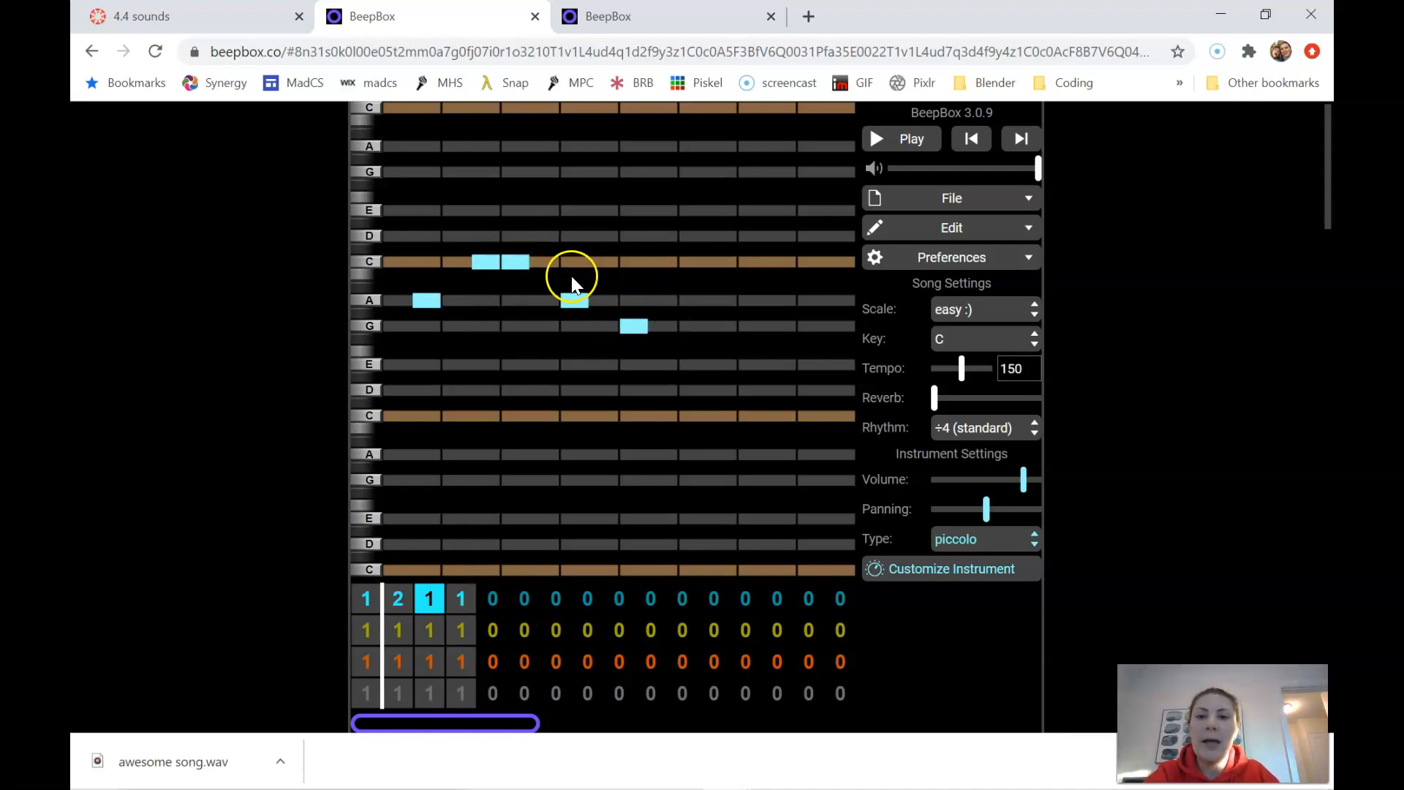
left_click(362, 598)
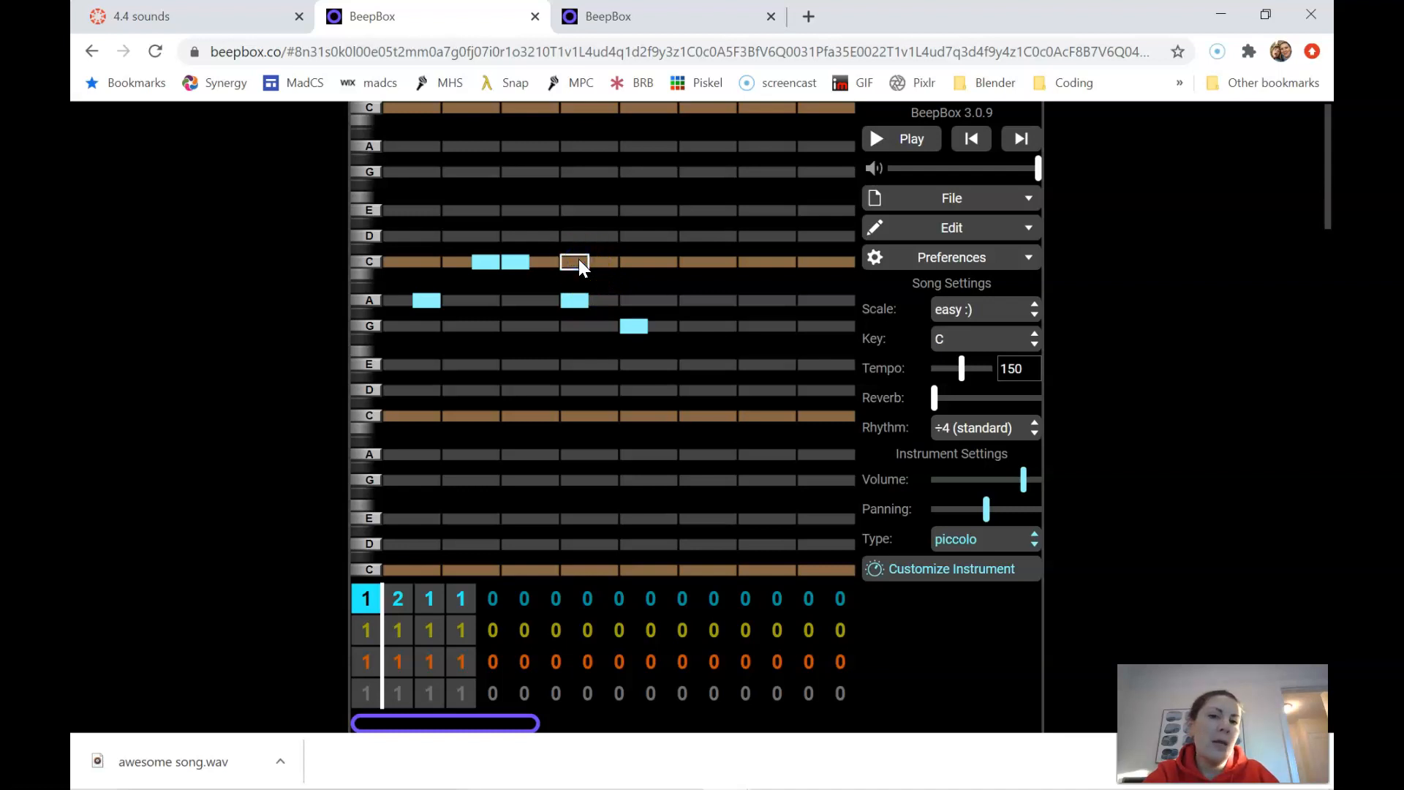
left_click(432, 601)
left_click(441, 591)
left_click(441, 590)
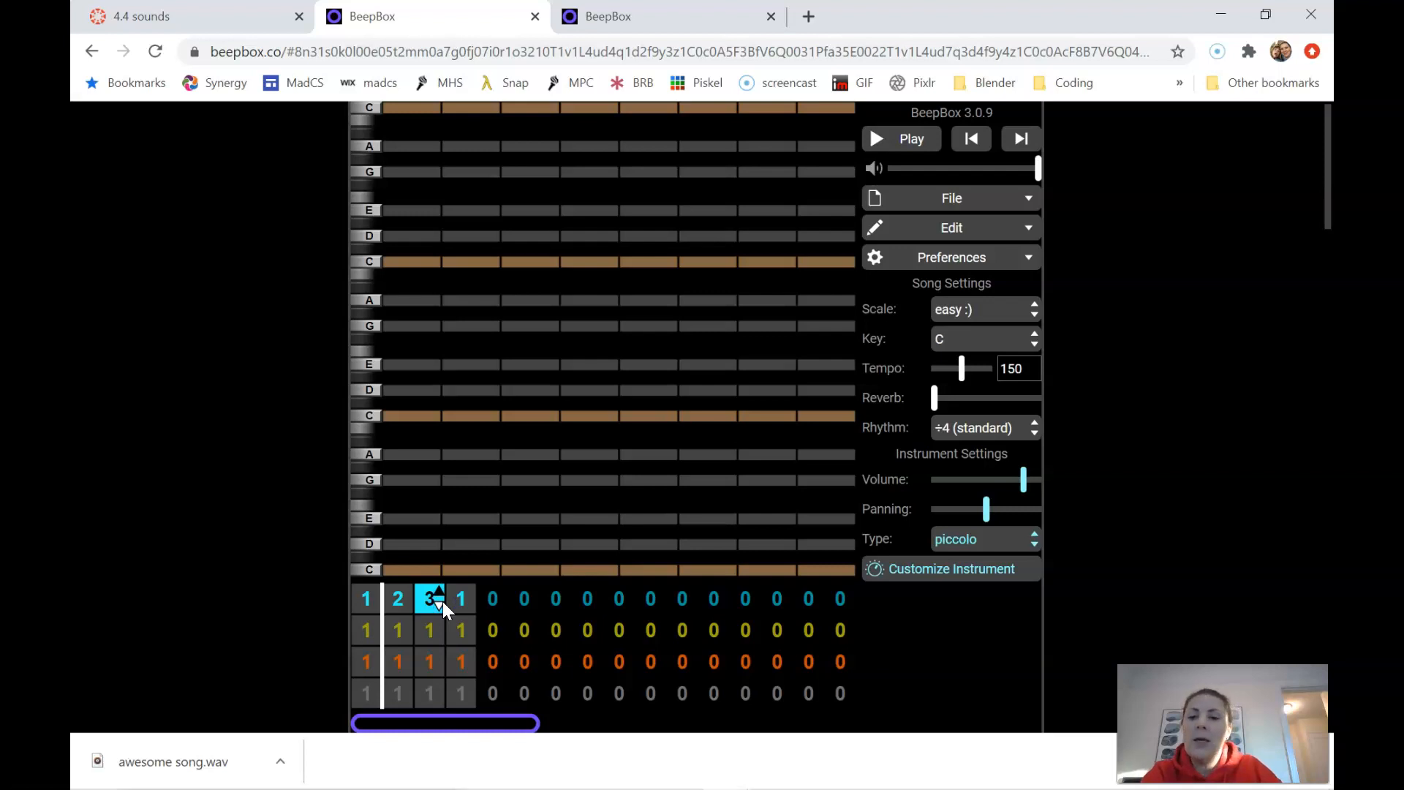
left_click(363, 607)
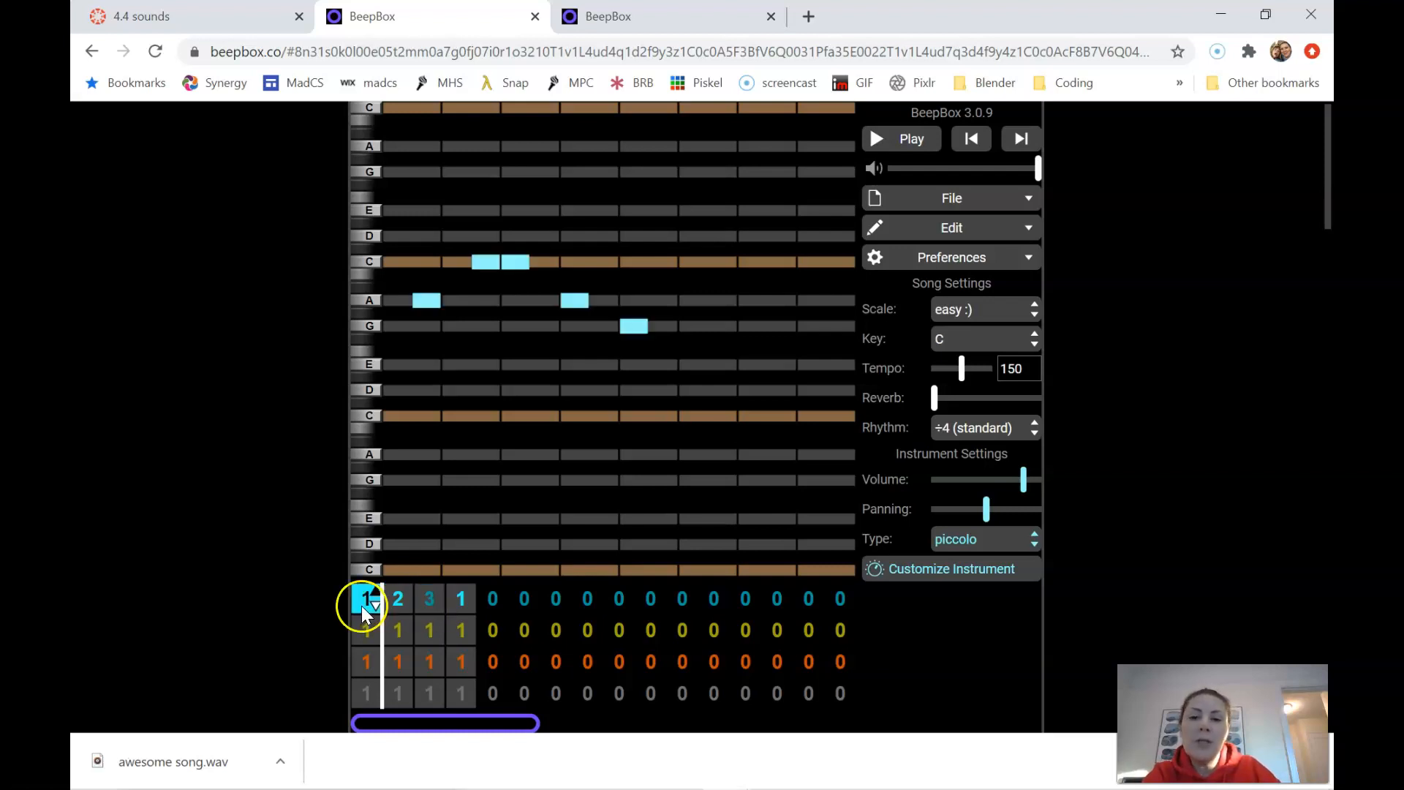
left_click(424, 603)
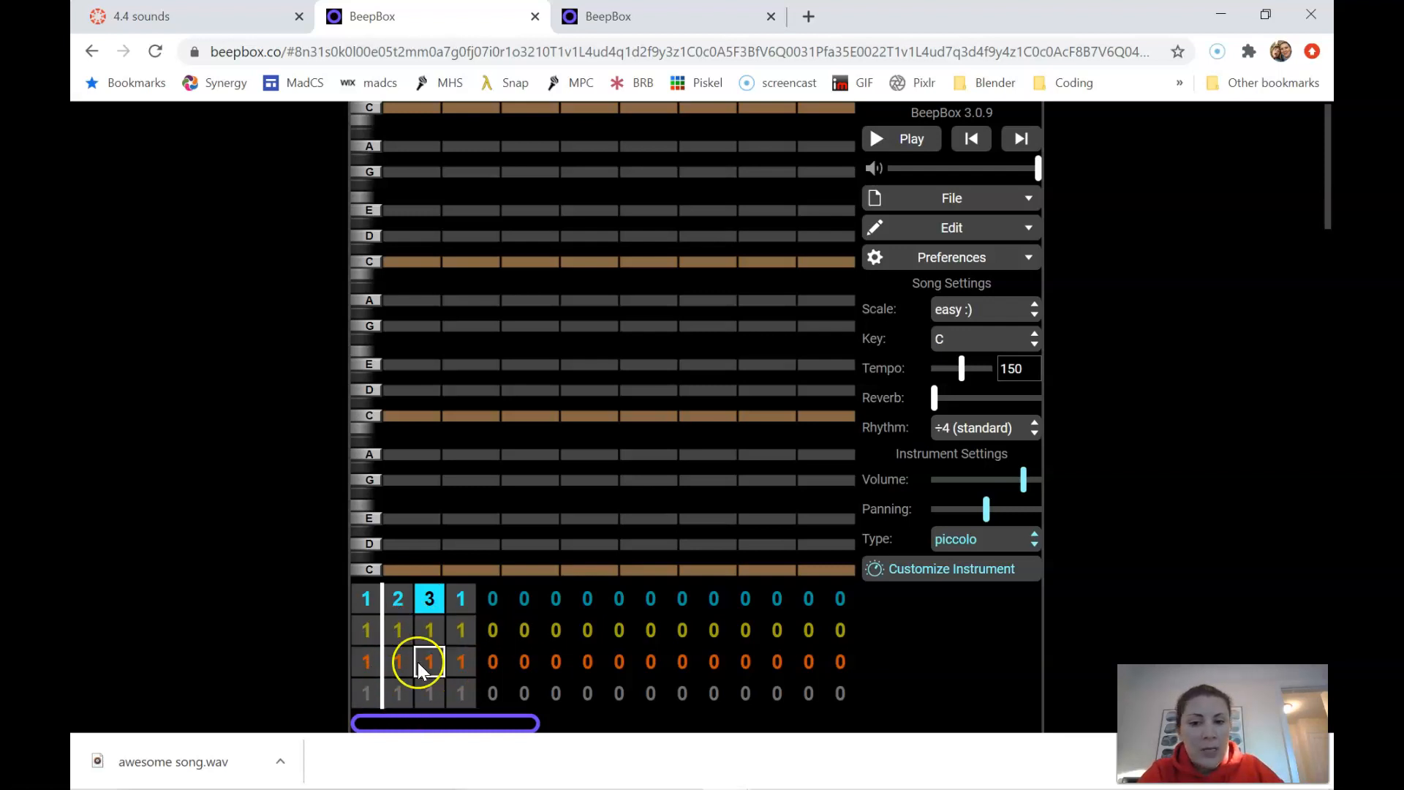
Place two hits in the grey drum channel's pattern 1 and set its instrument type to drum synth
left_click(394, 693)
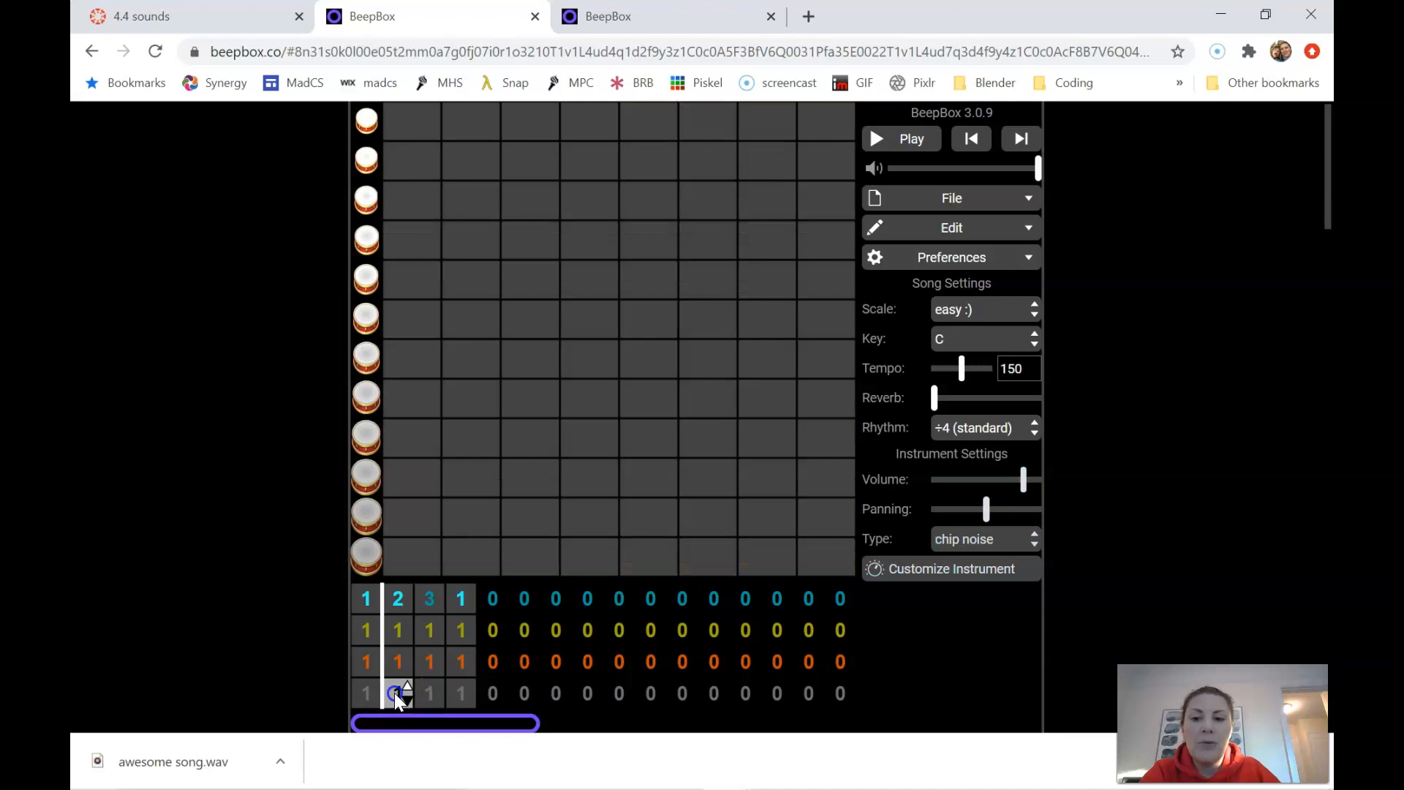
left_click(428, 405)
left_click(512, 295)
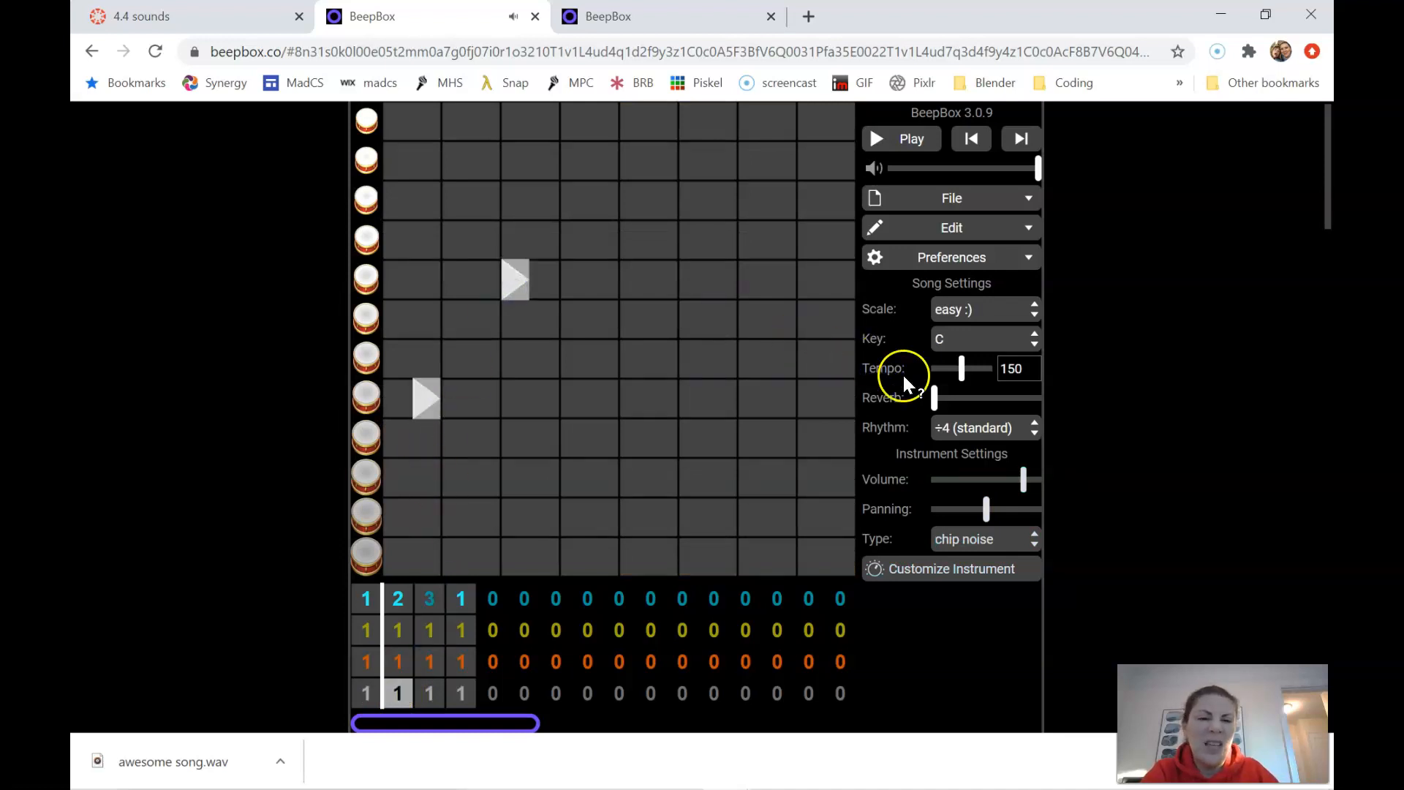
left_click(963, 539)
scroll(980, 511, "down", 1)
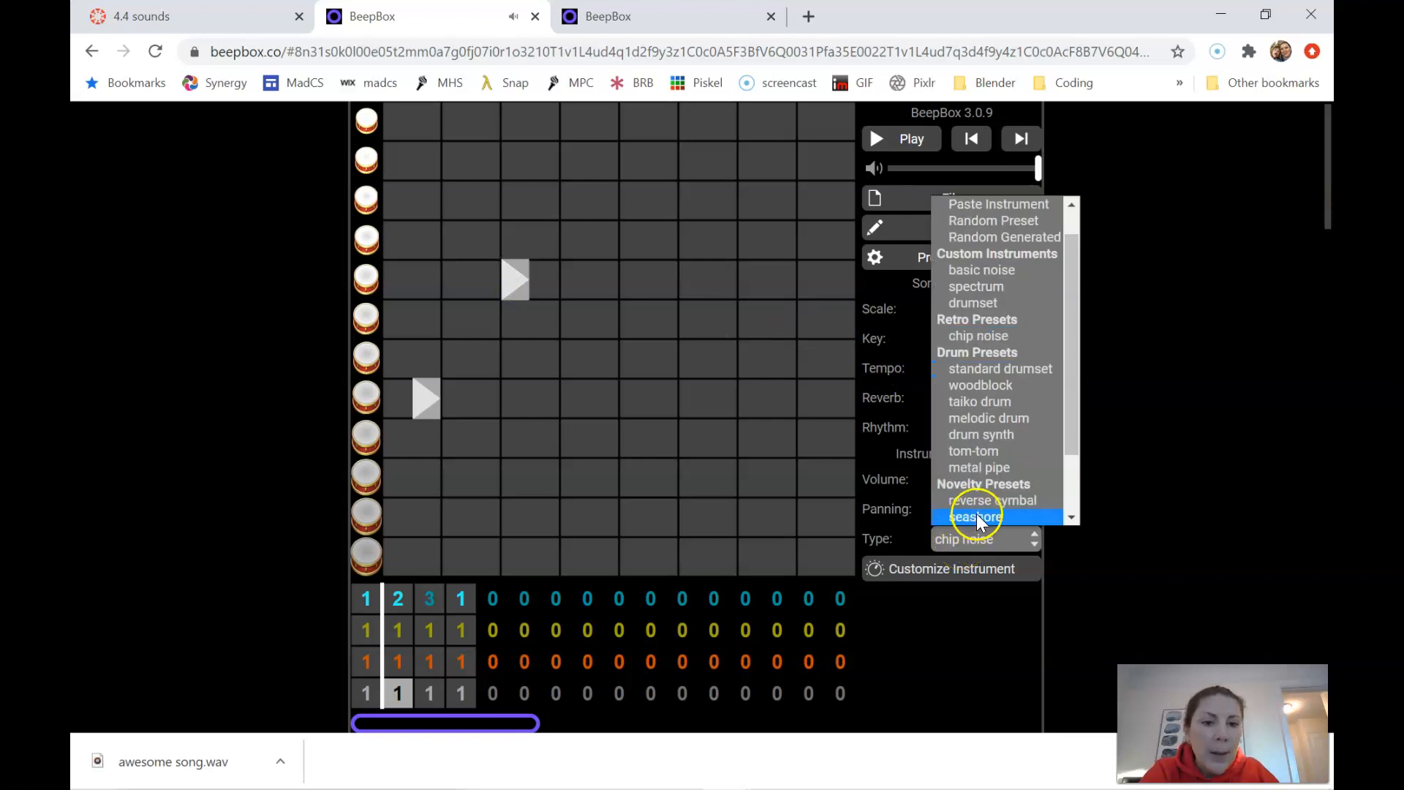
left_click(993, 436)
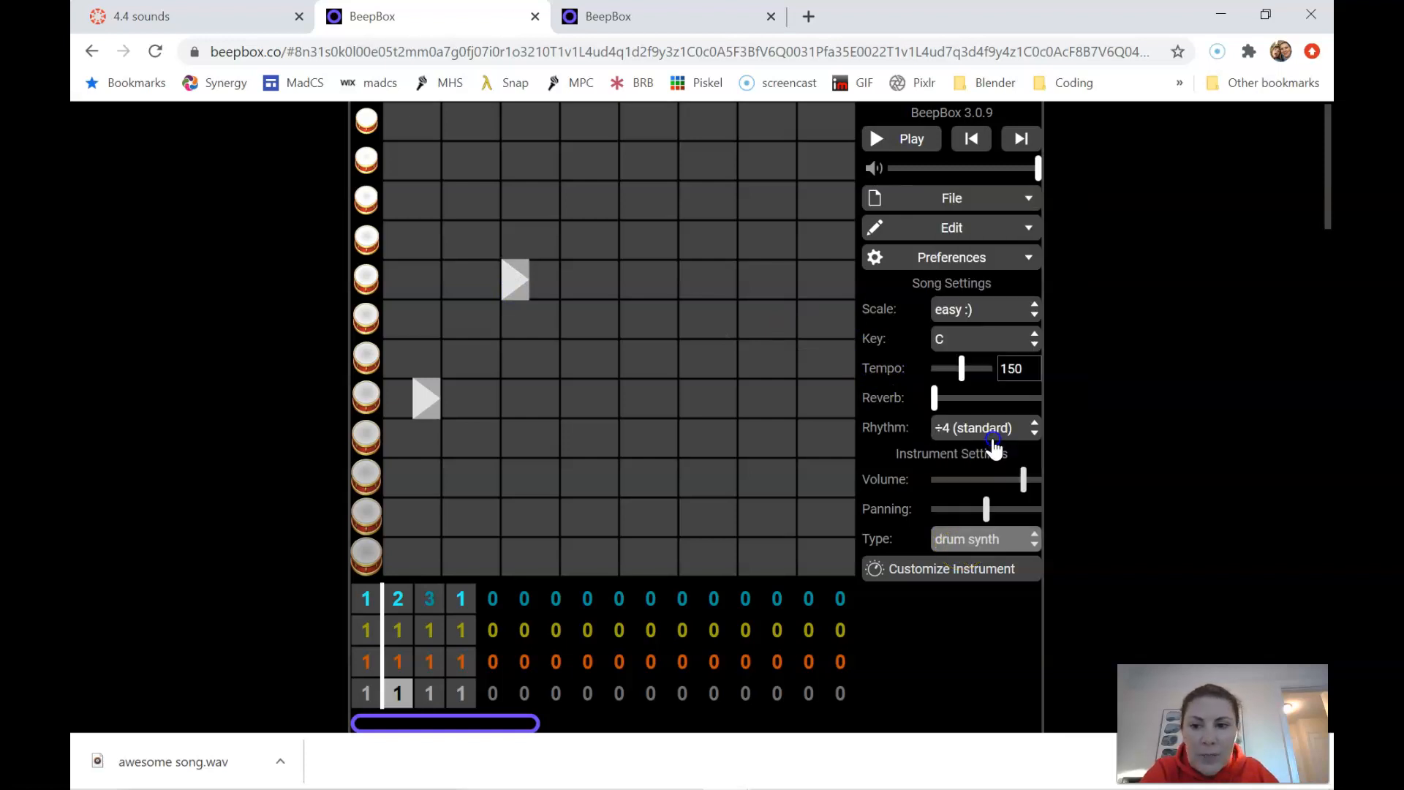
Add five more drum hits across pattern 1 and play the song from the start
left_click(488, 408)
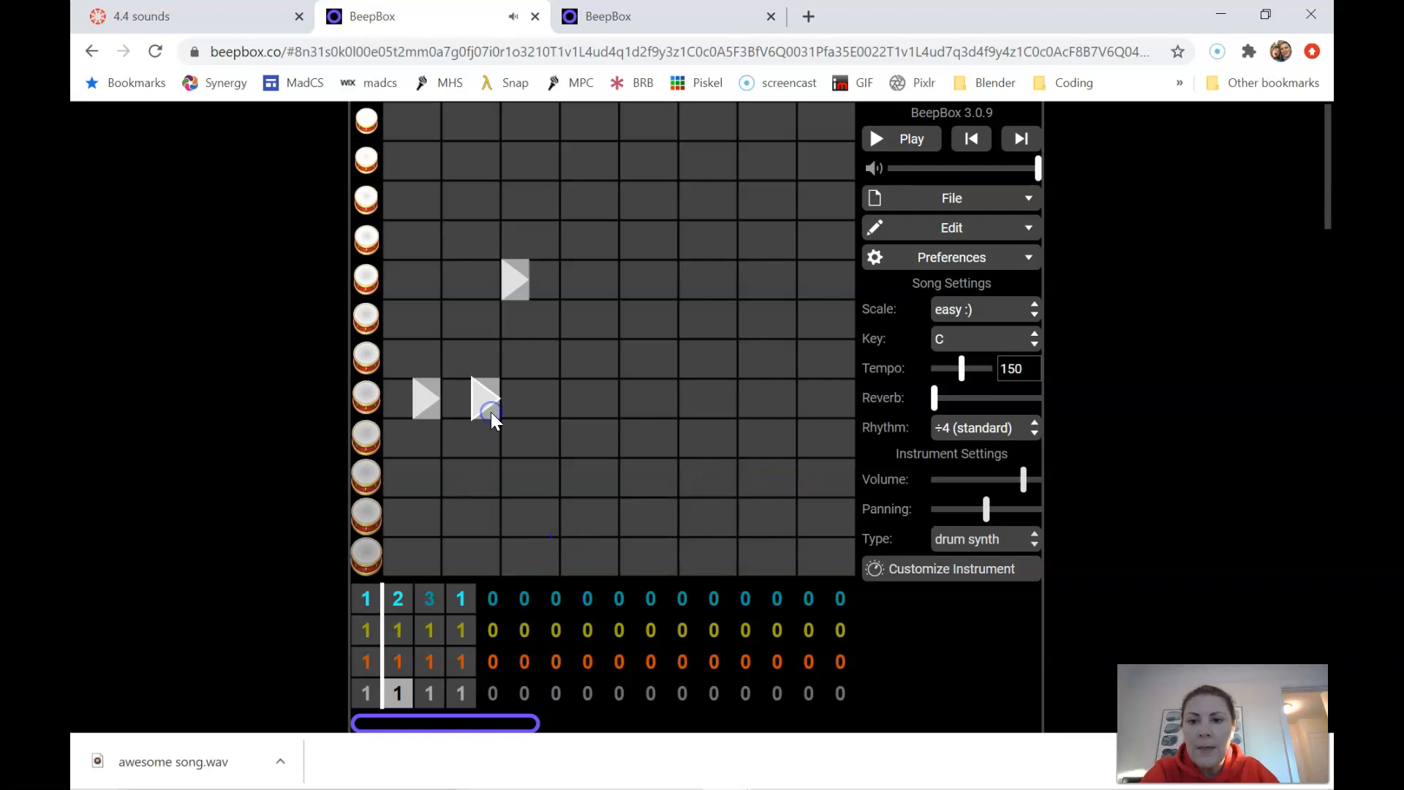
left_click(465, 293)
left_click(538, 477)
left_click(625, 287)
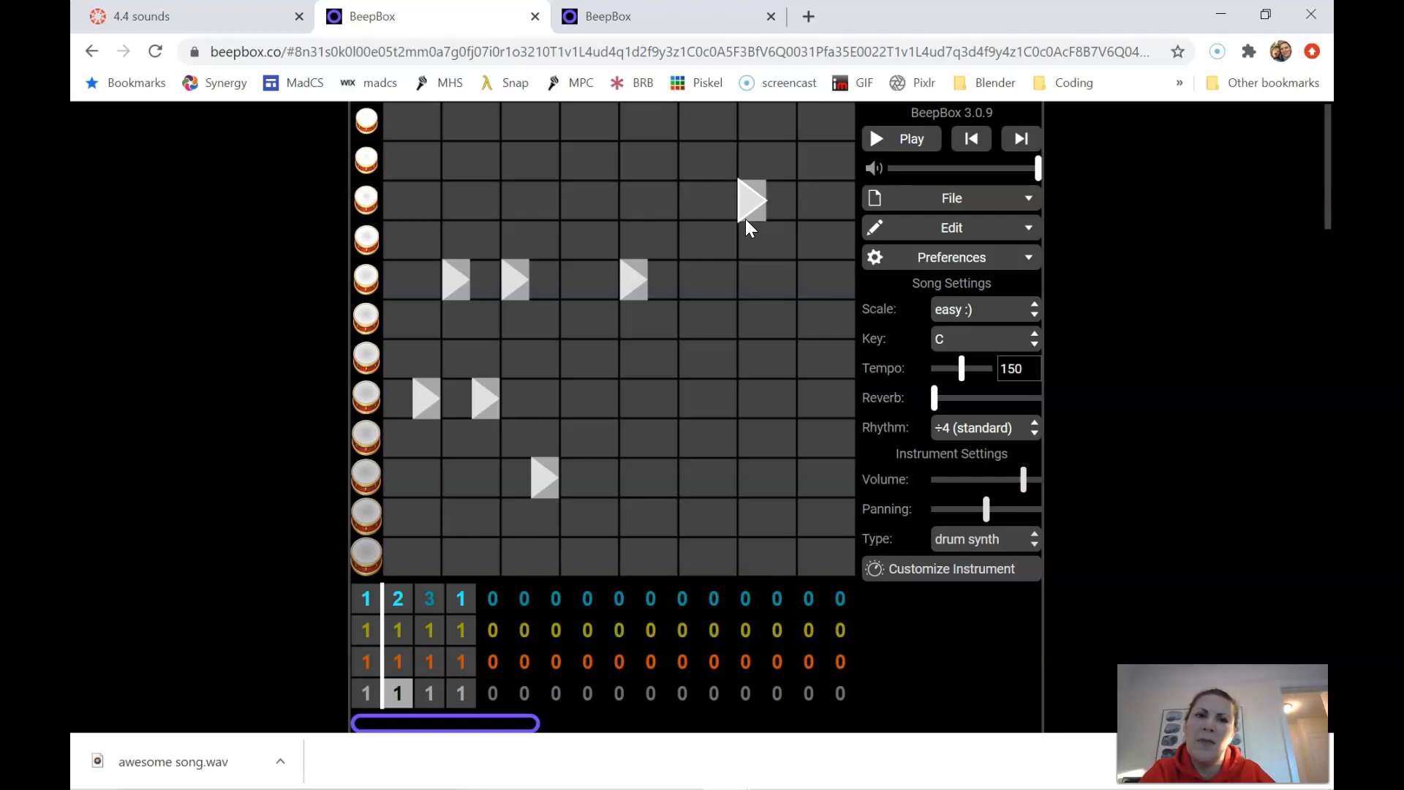
left_click(971, 139)
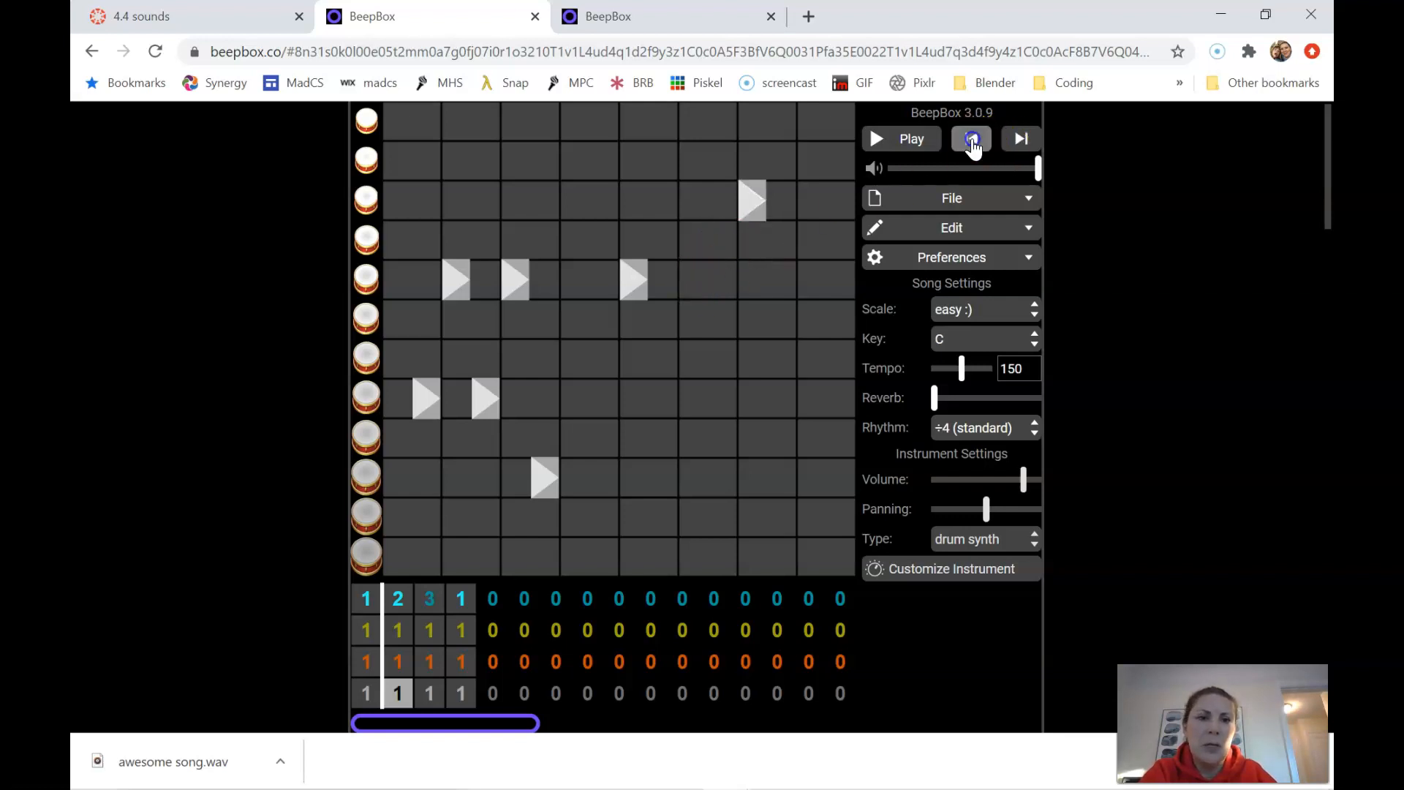
left_click(926, 147)
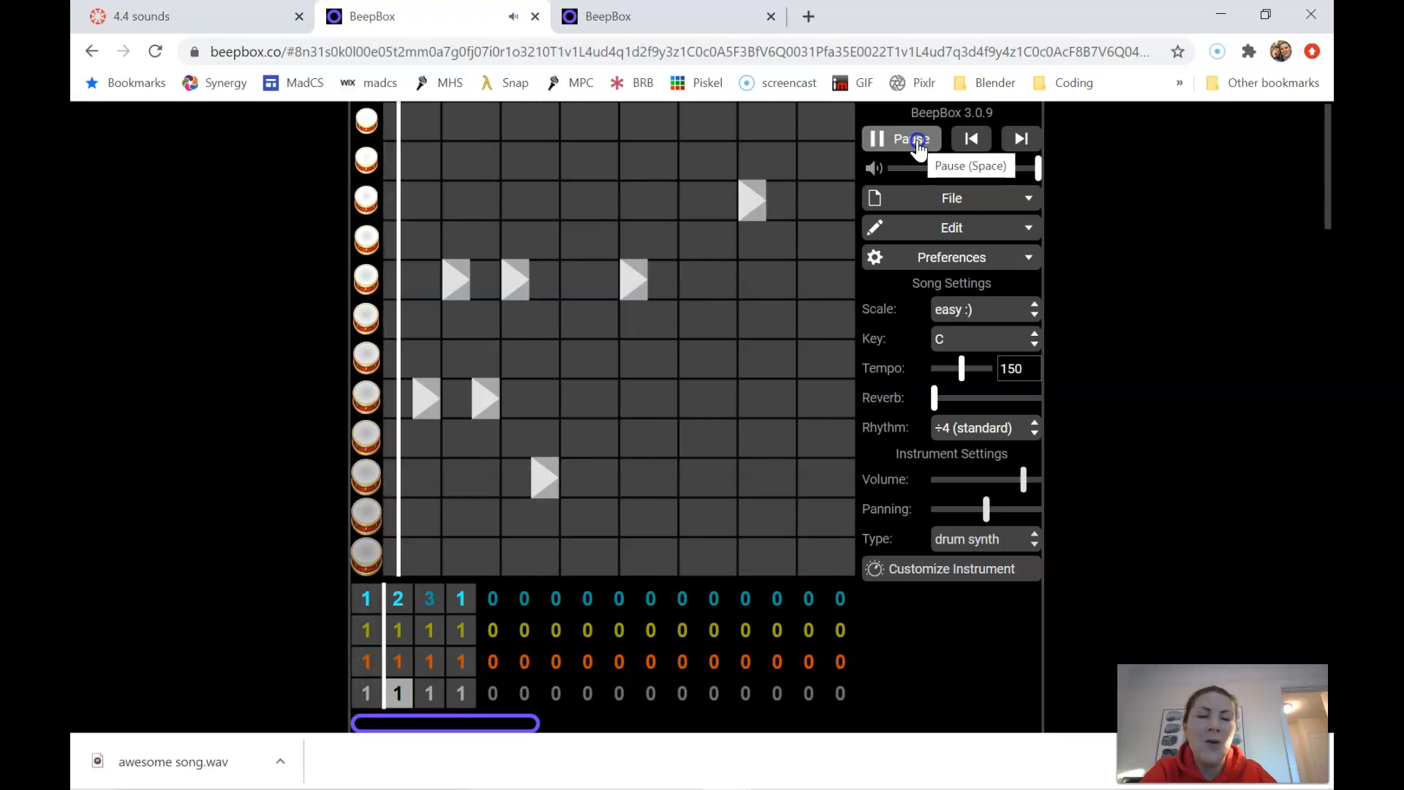
left_click(920, 149)
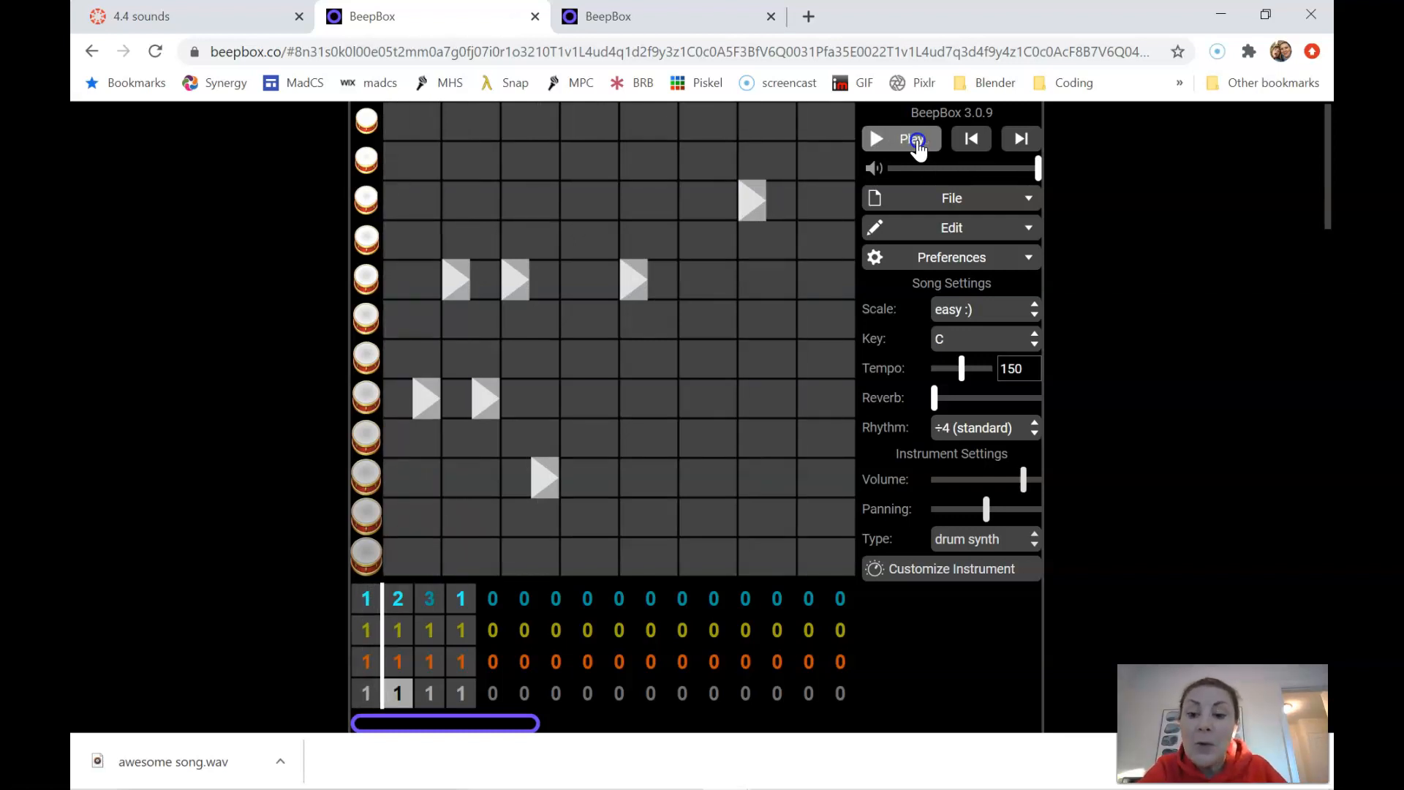
Silence the drum channel's first bar with pattern 0, and restore it to pattern 1
left_click(372, 693)
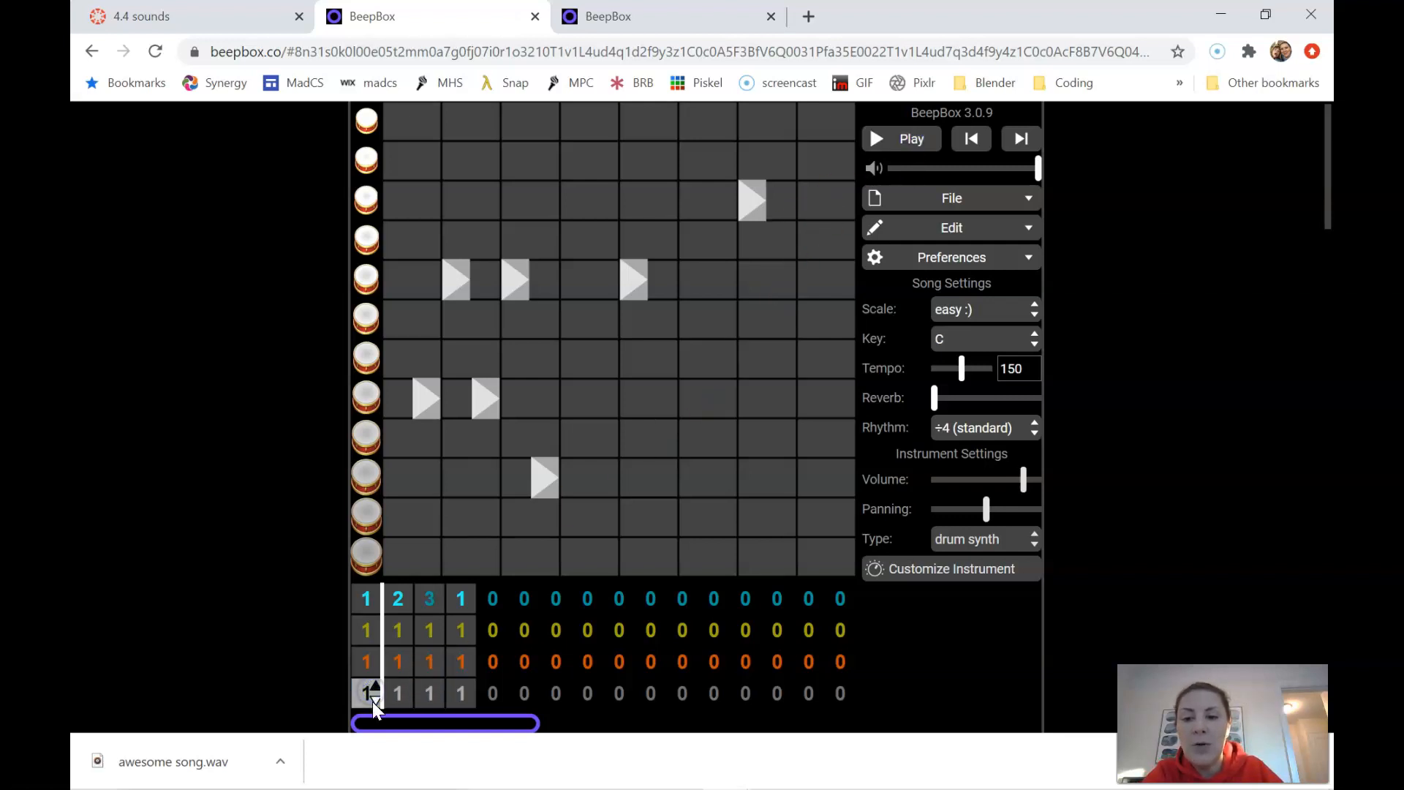
left_click(374, 699)
left_click(369, 600)
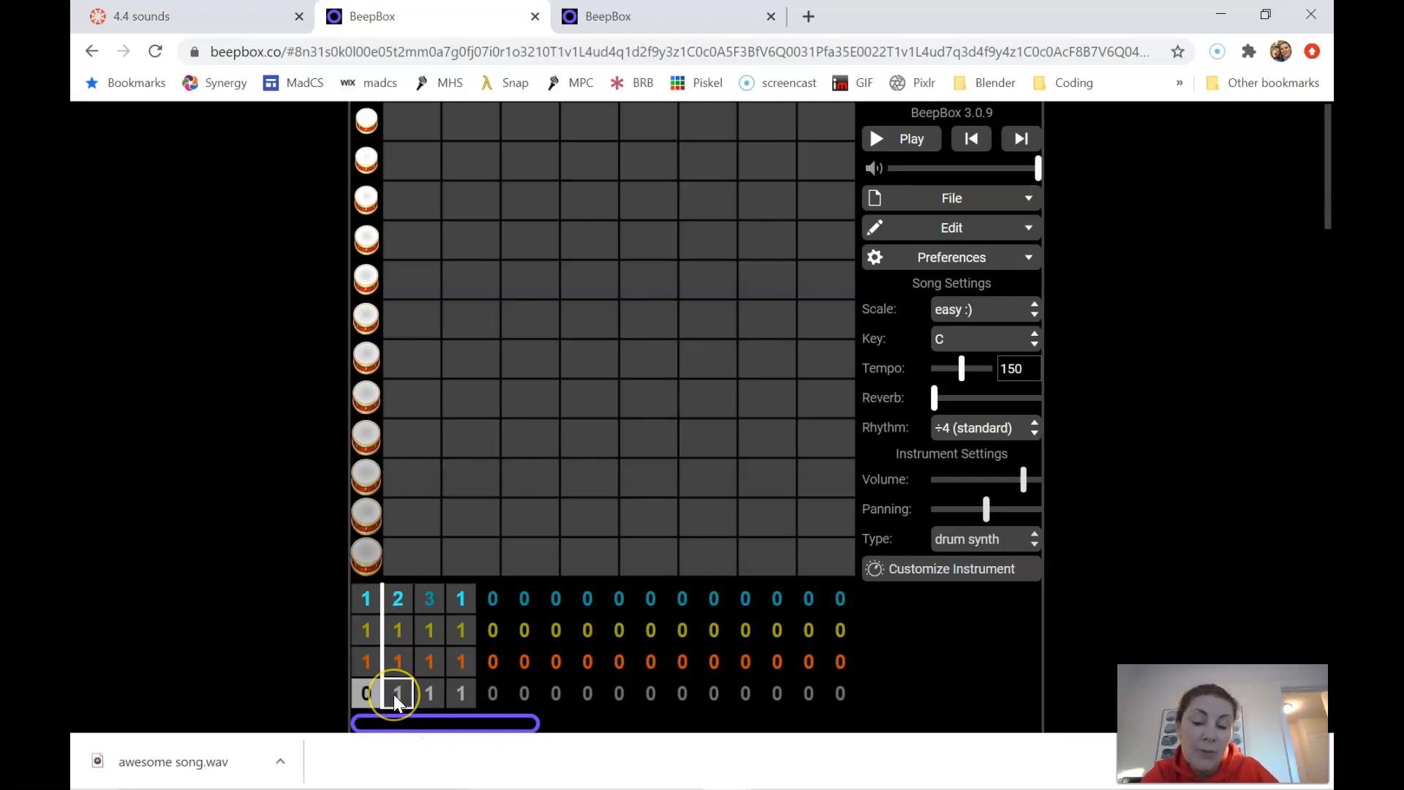
left_click(374, 689)
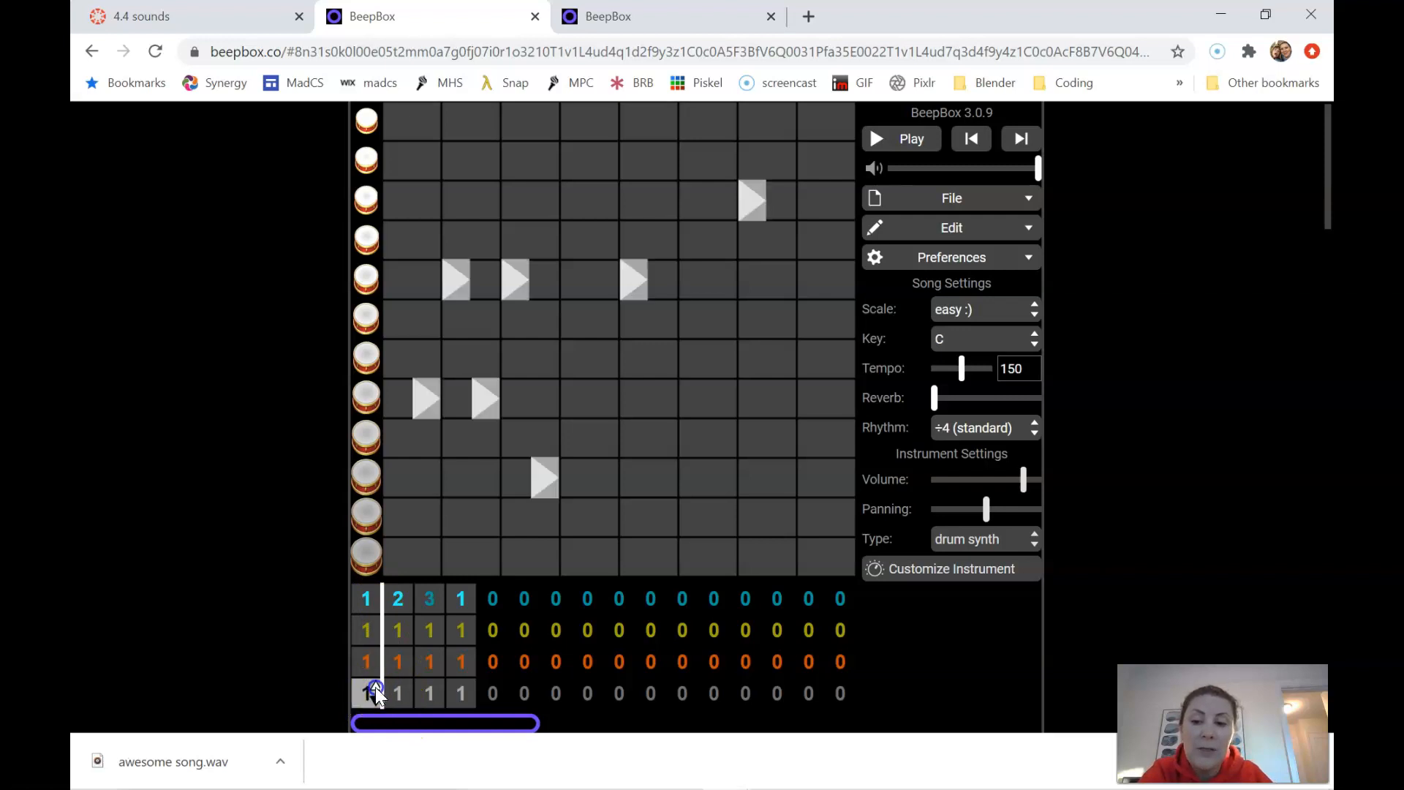
Set the blue channel's first three bars to patterns 0, 1 and 2
left_click(374, 598)
left_click(375, 604)
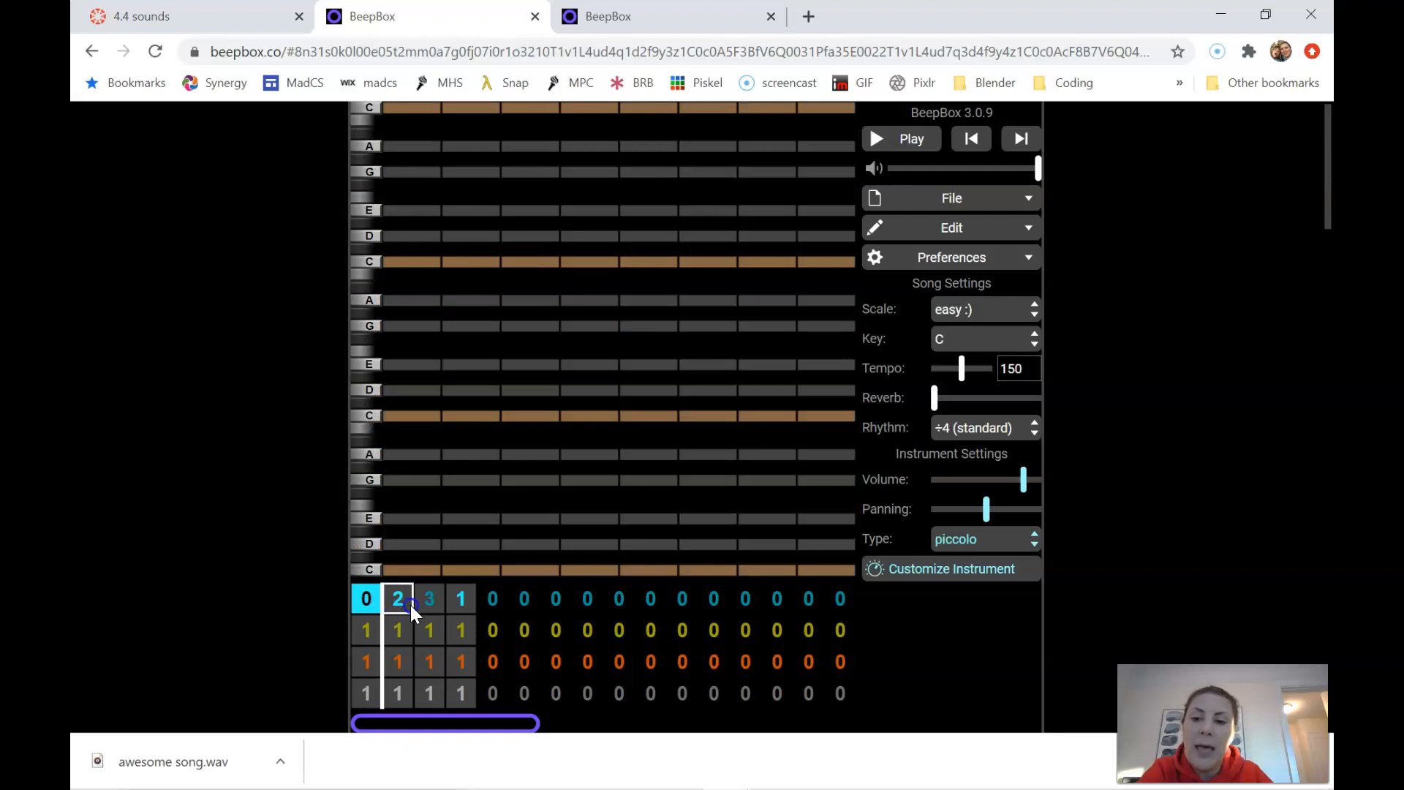
left_click(405, 596)
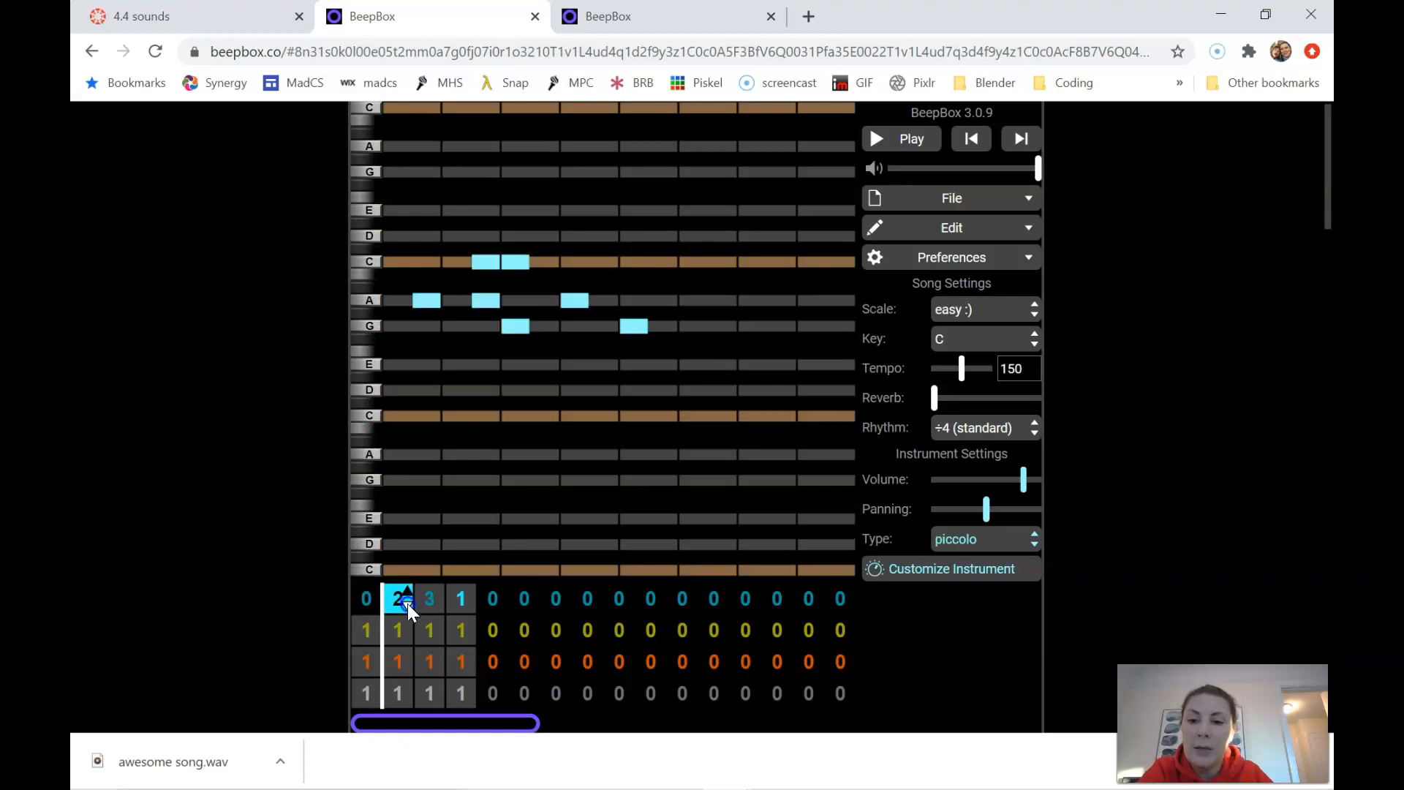
left_click(406, 603)
left_click(428, 599)
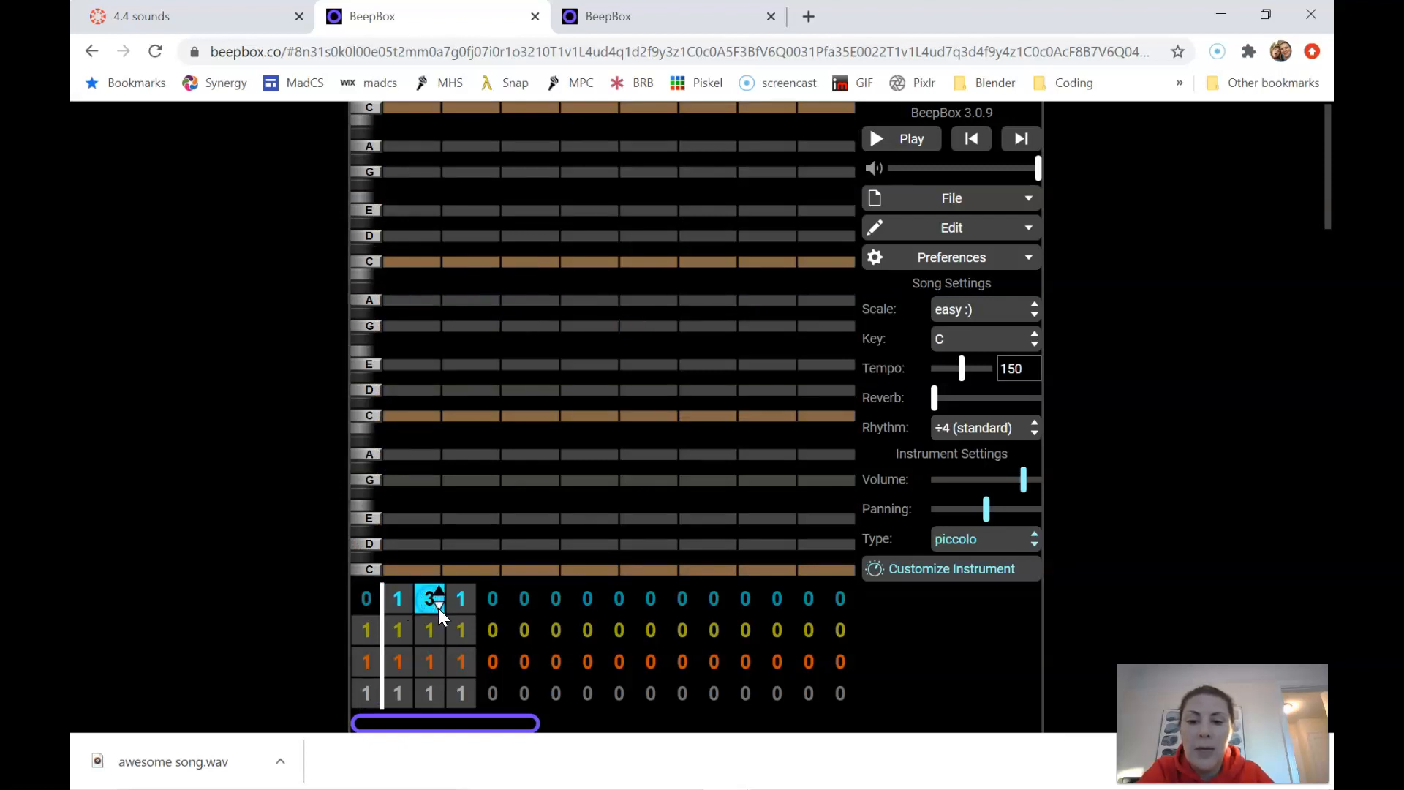
left_click(437, 607)
left_click(438, 608)
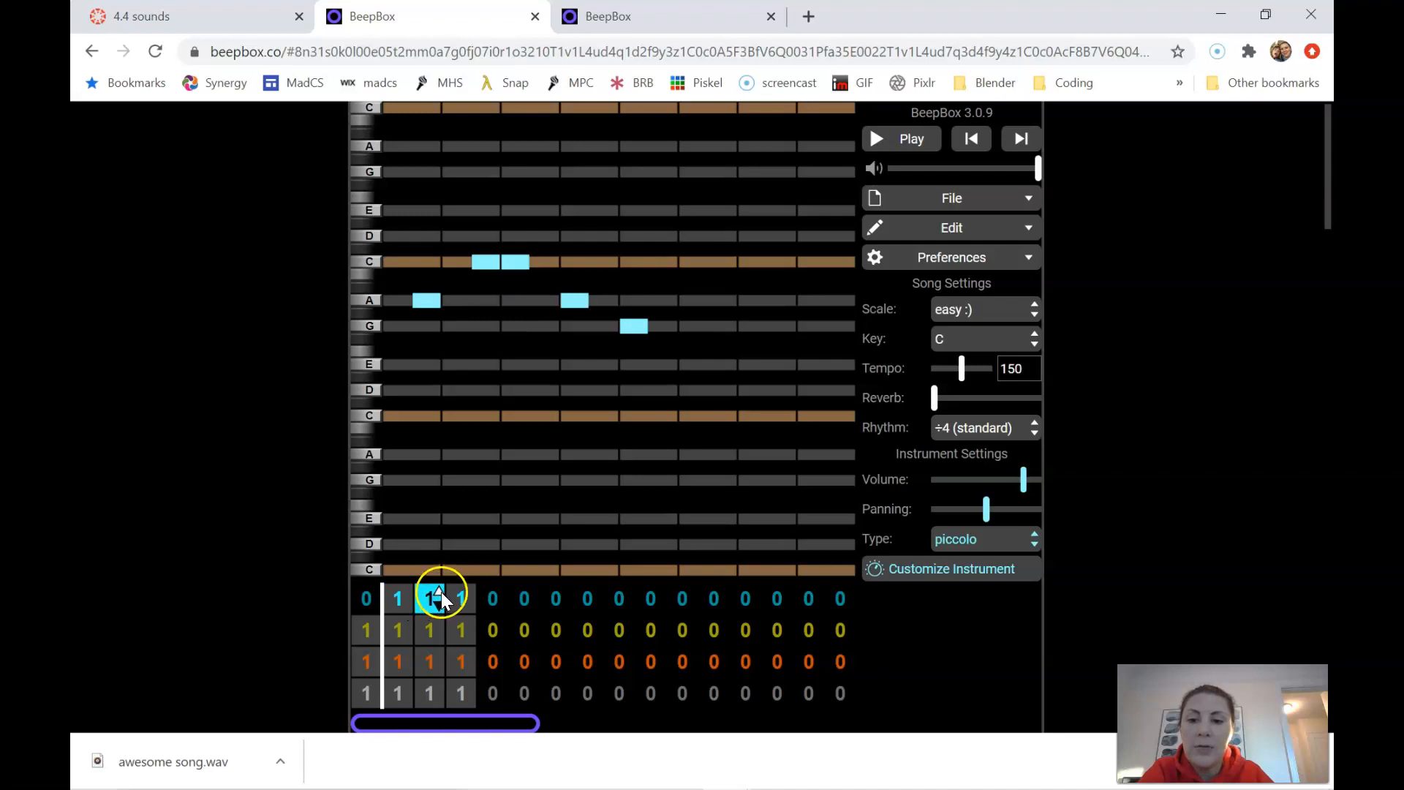
left_click(440, 592)
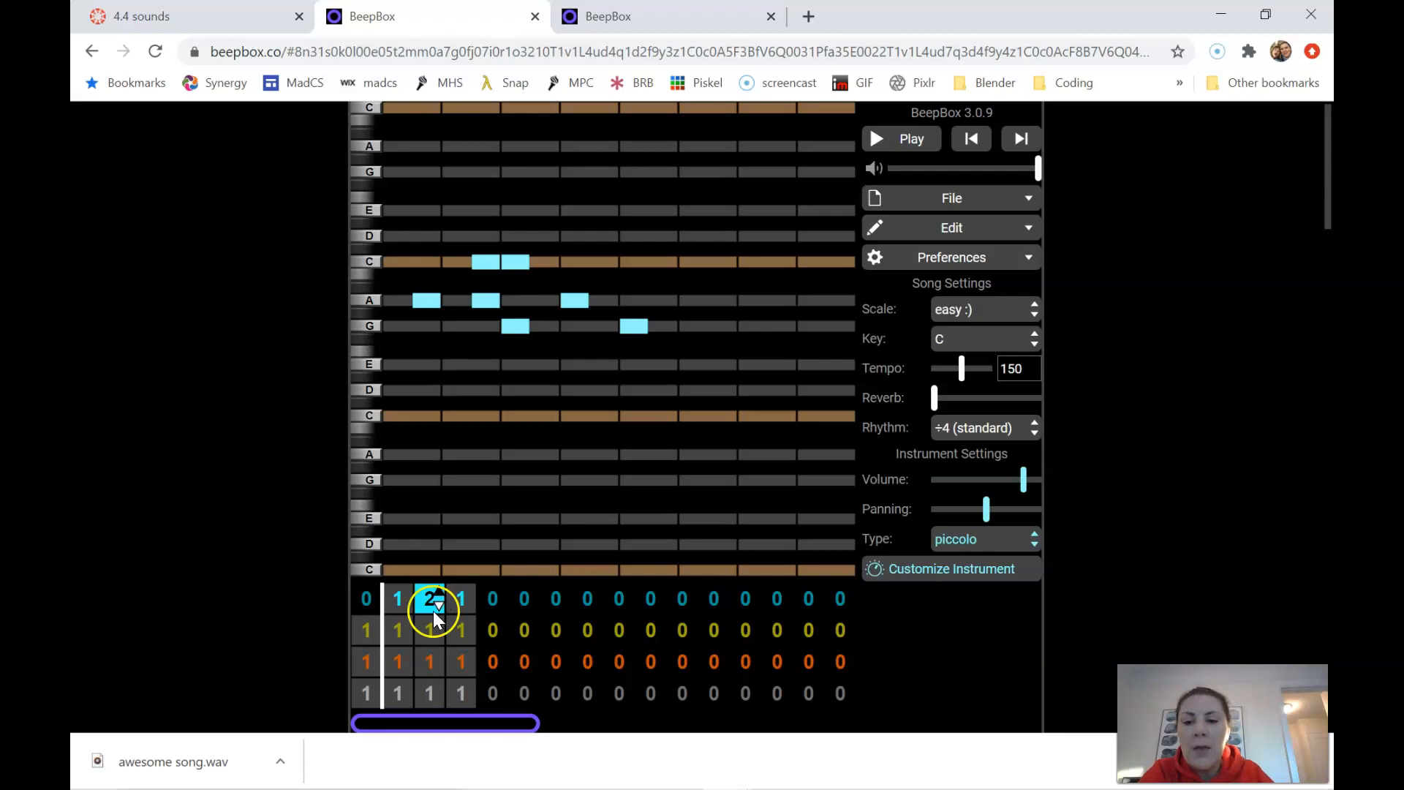
View the drum channel's first bar and play back the new arrangement, stopping playback at the end
left_click(366, 698)
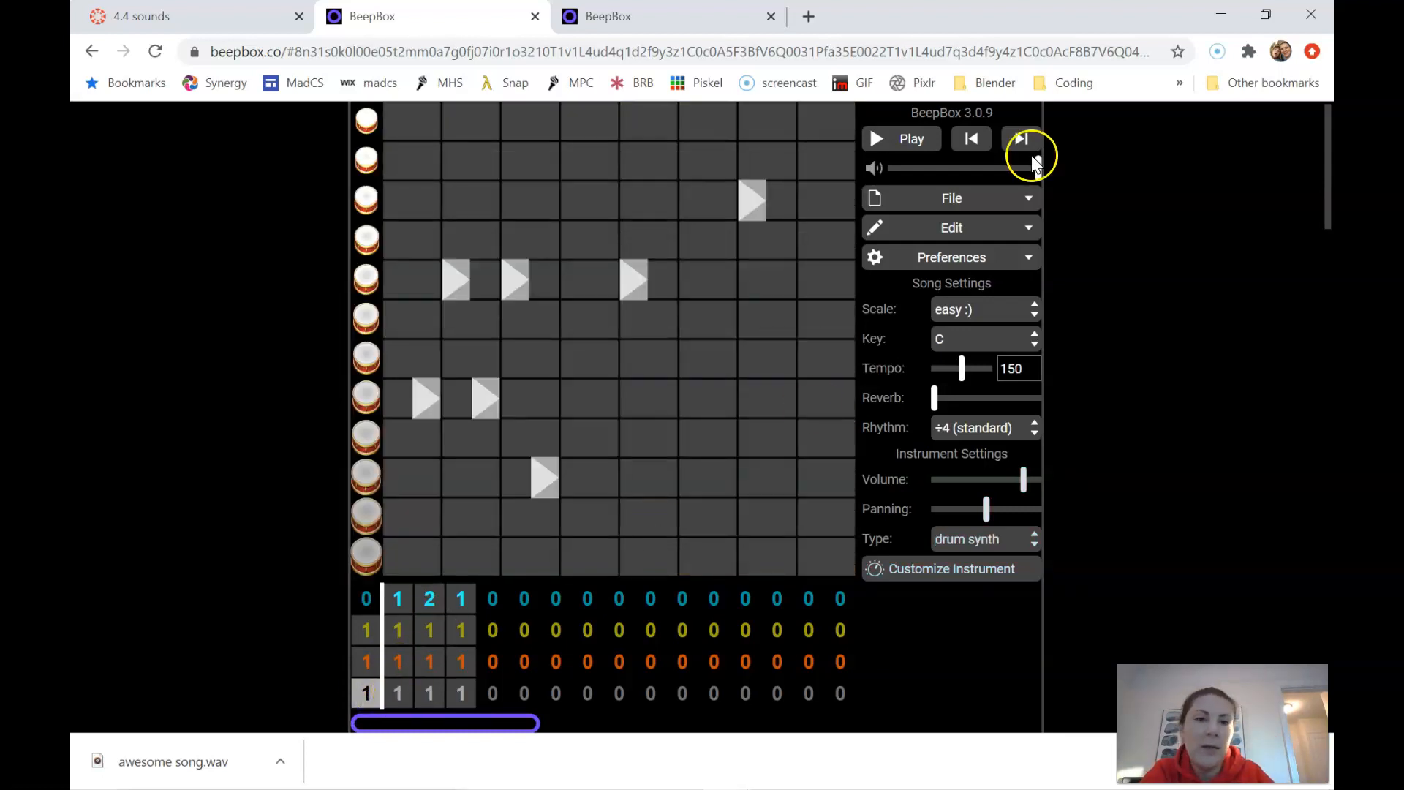
left_click(910, 139)
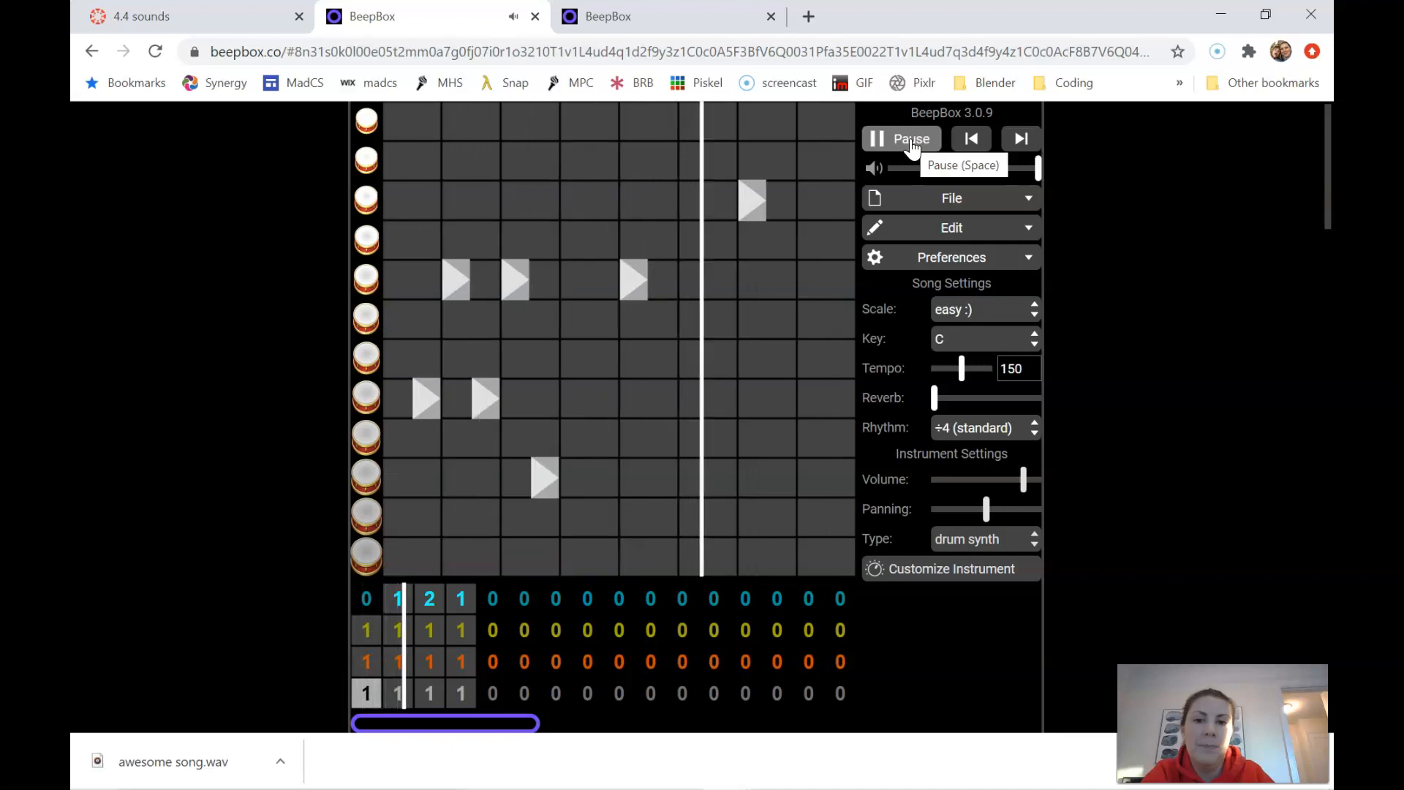
left_click(912, 145)
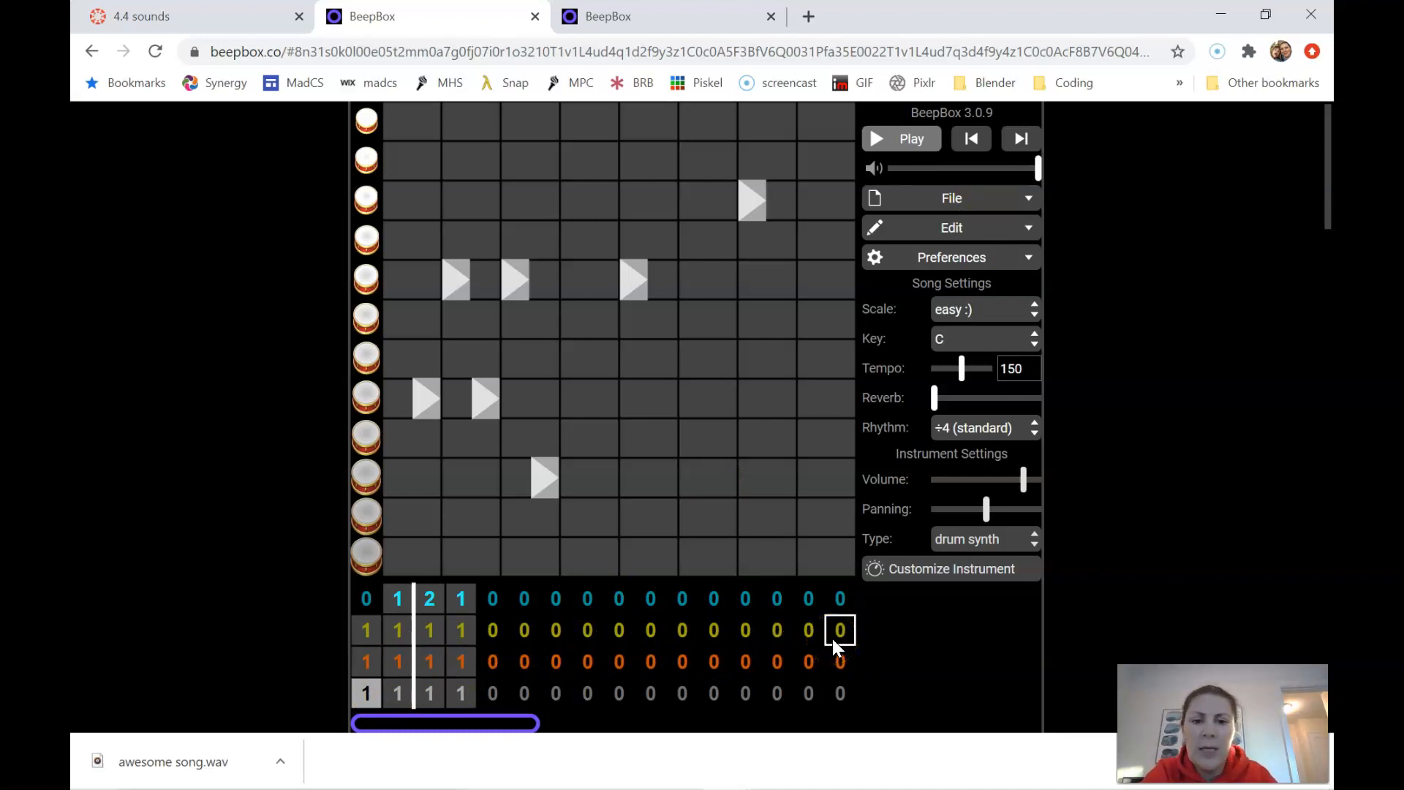
Set the loop range to bars 2 through 11 and open the blue channel's list of instrument types
left_click(1024, 230)
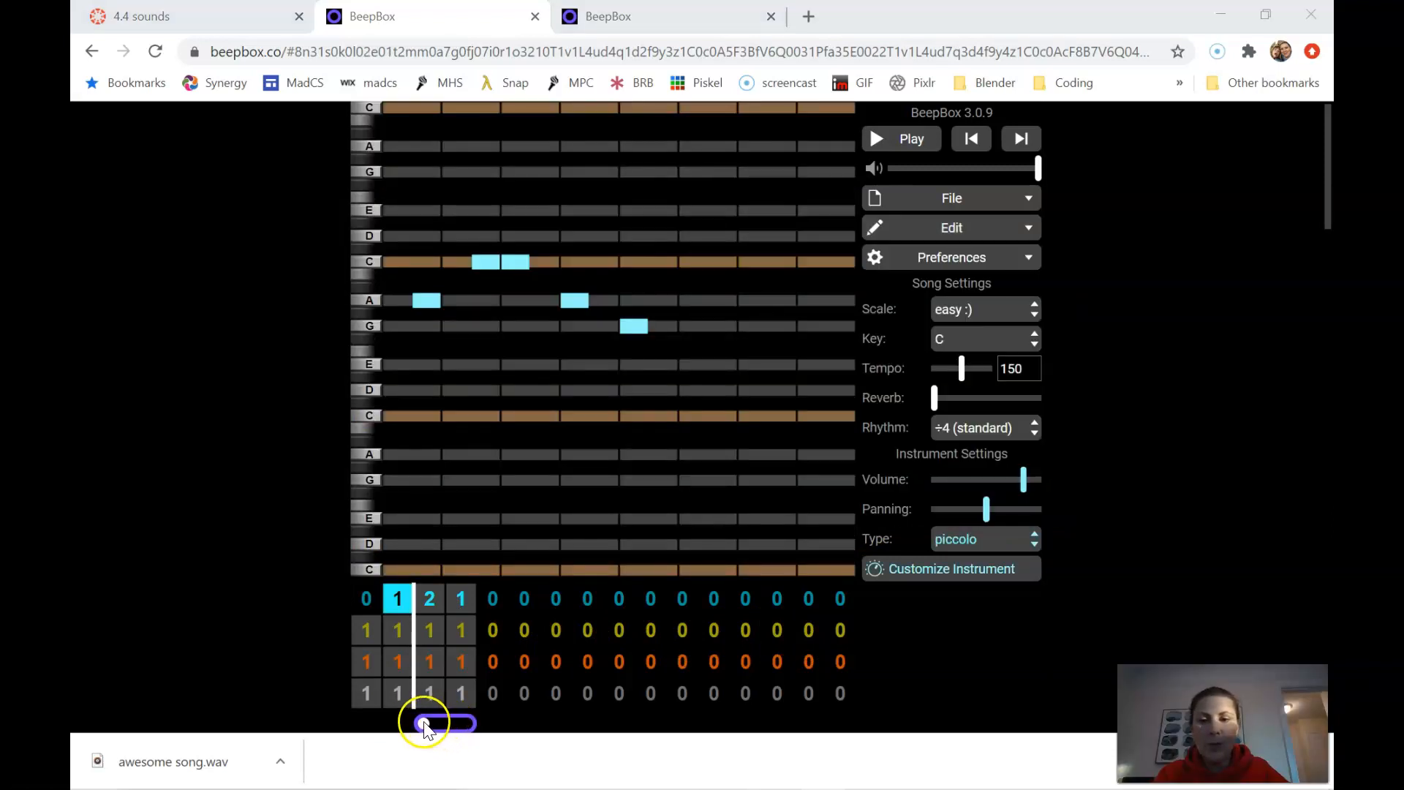
mouse_move(424, 723)
left_mouse_down()
mouse_move(398, 724)
mouse_move(461, 727)
mouse_move(420, 733)
left_mouse_up()
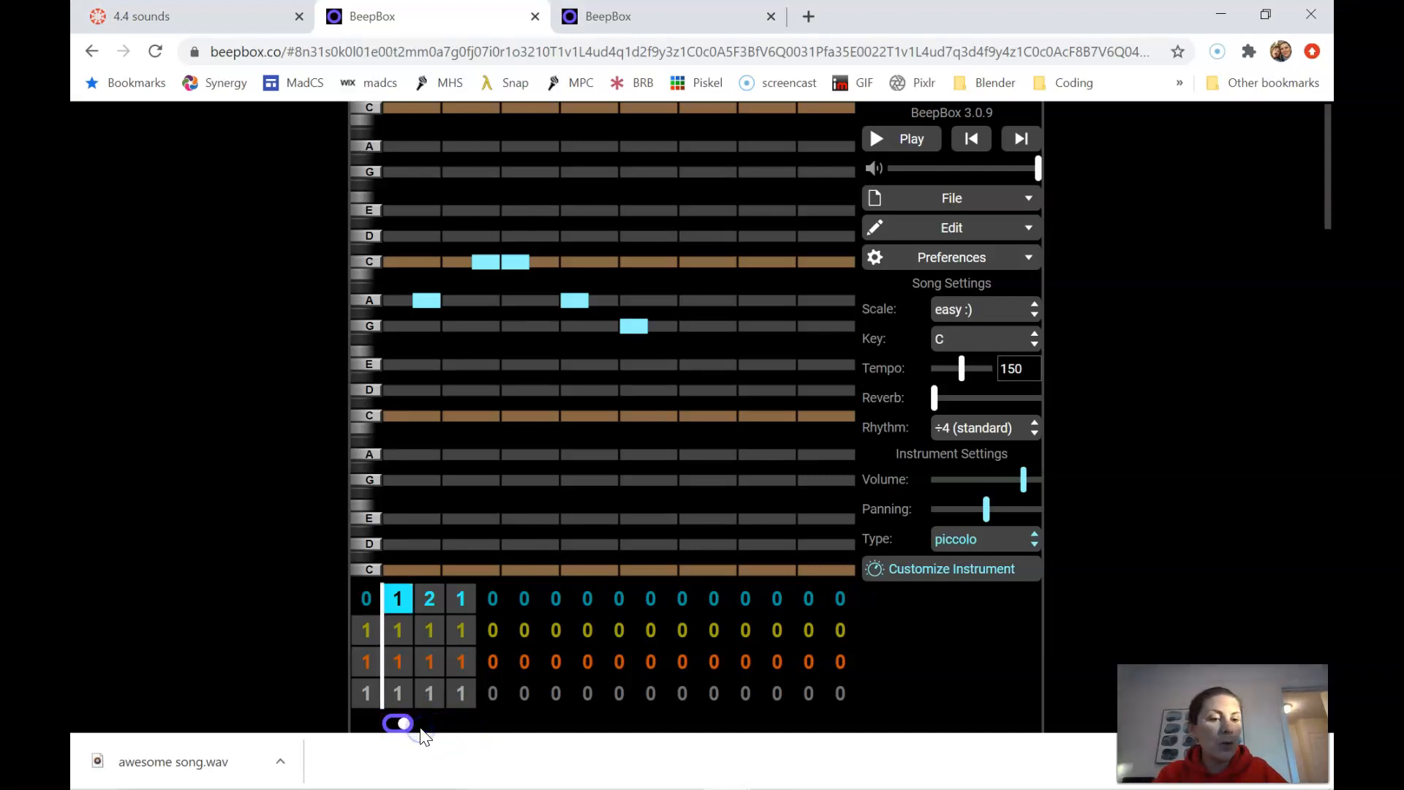
left_click_drag(407, 728, 688, 732)
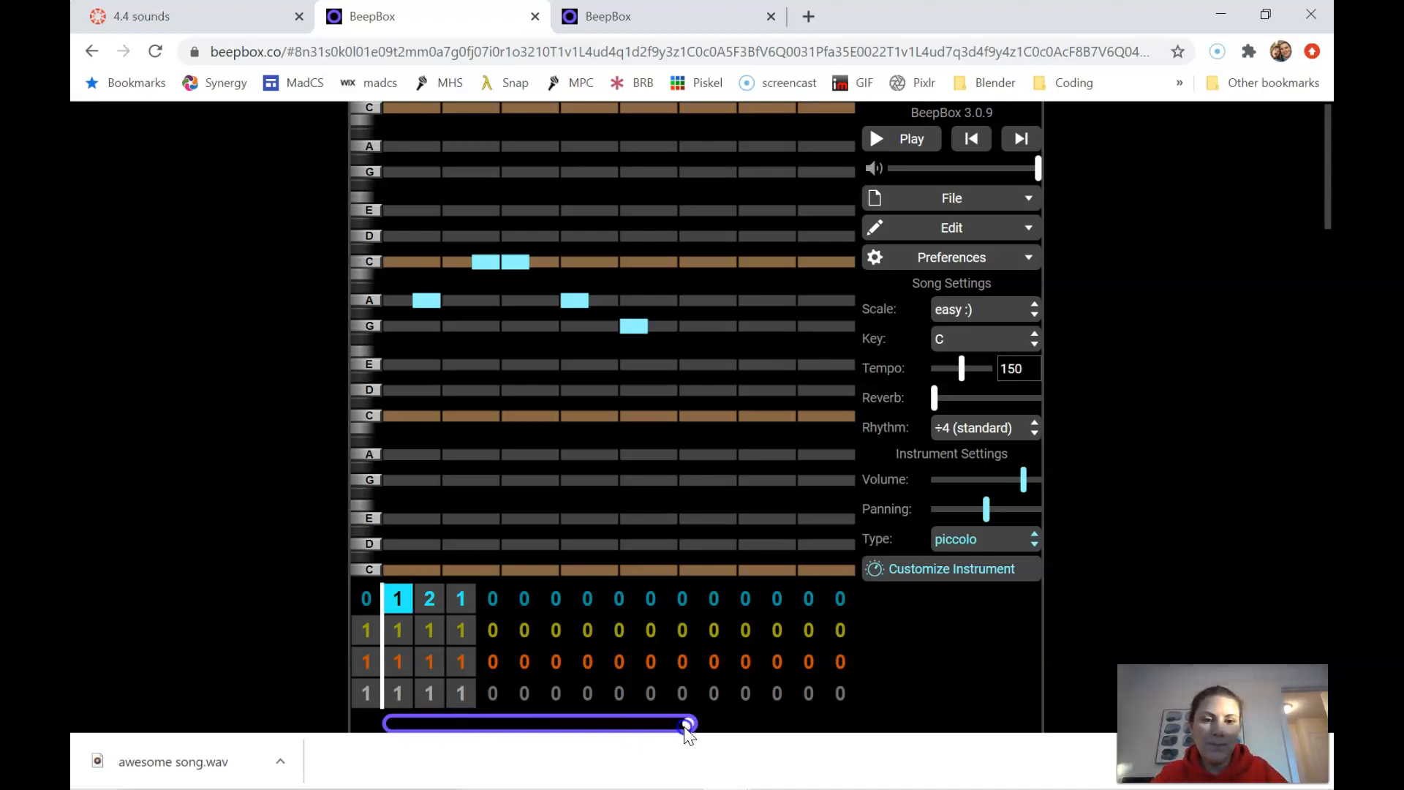
left_click(996, 539)
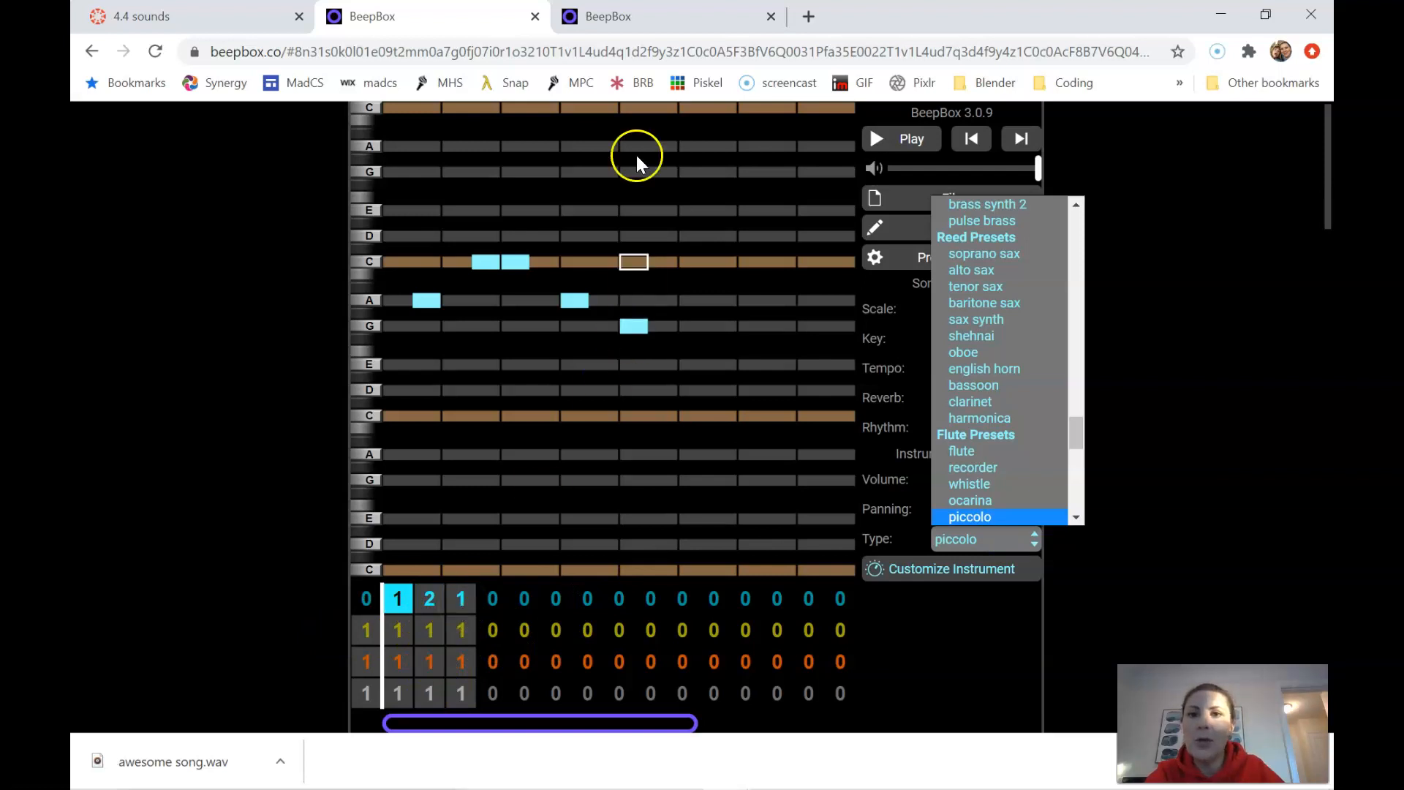
Switch to the other BeepBox song, play its loop and examine blue patterns 1 to 4 in its first four bars
left_click(691, 22)
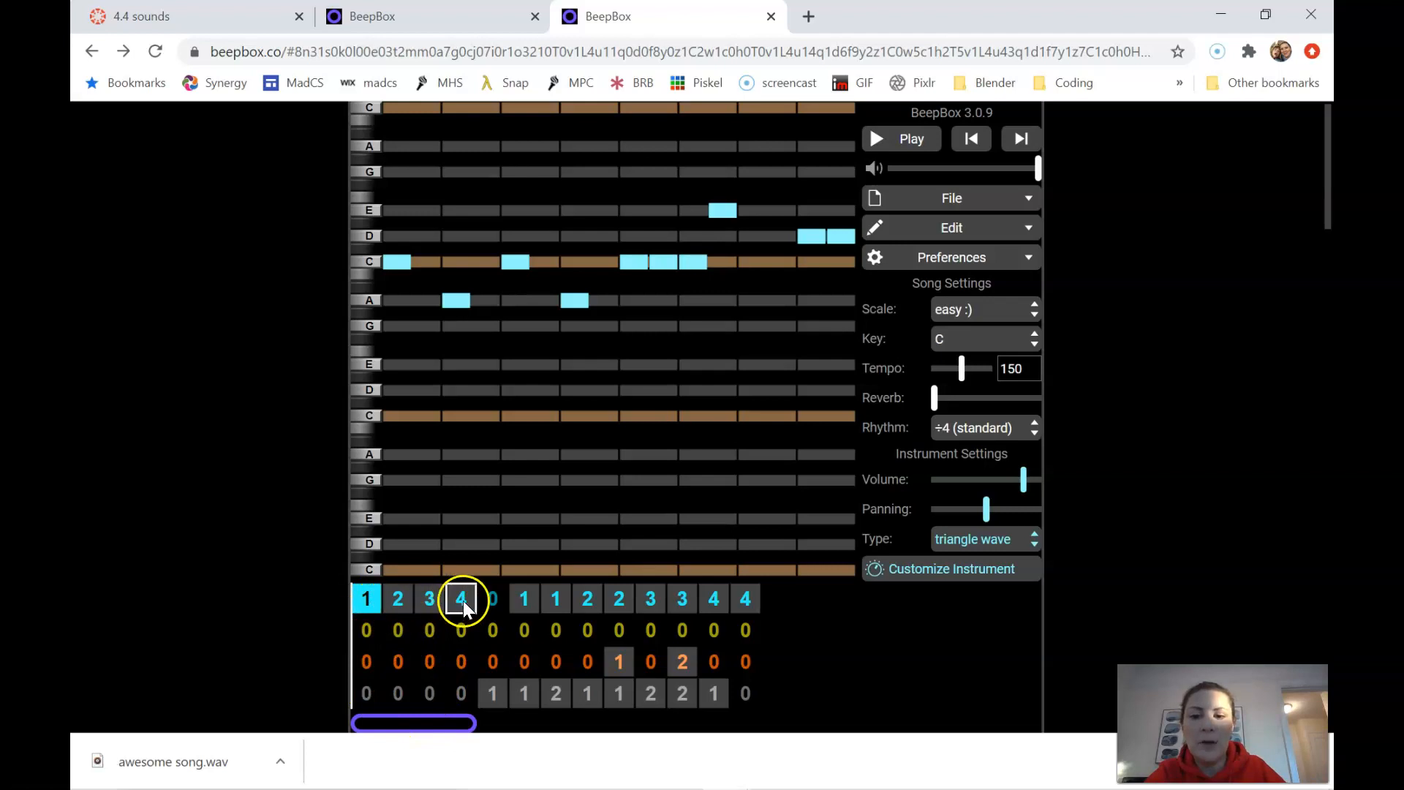
left_click(910, 141)
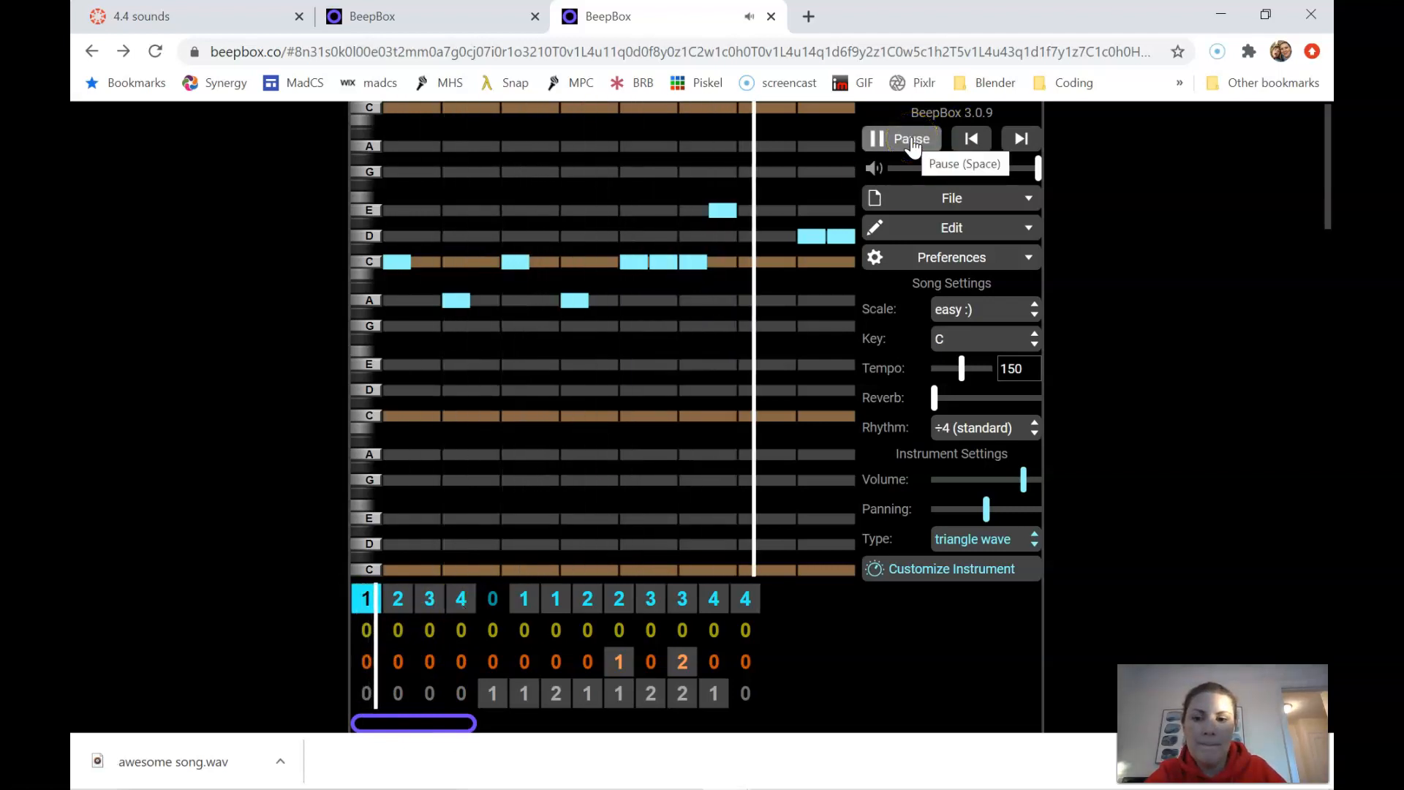
left_click(401, 593)
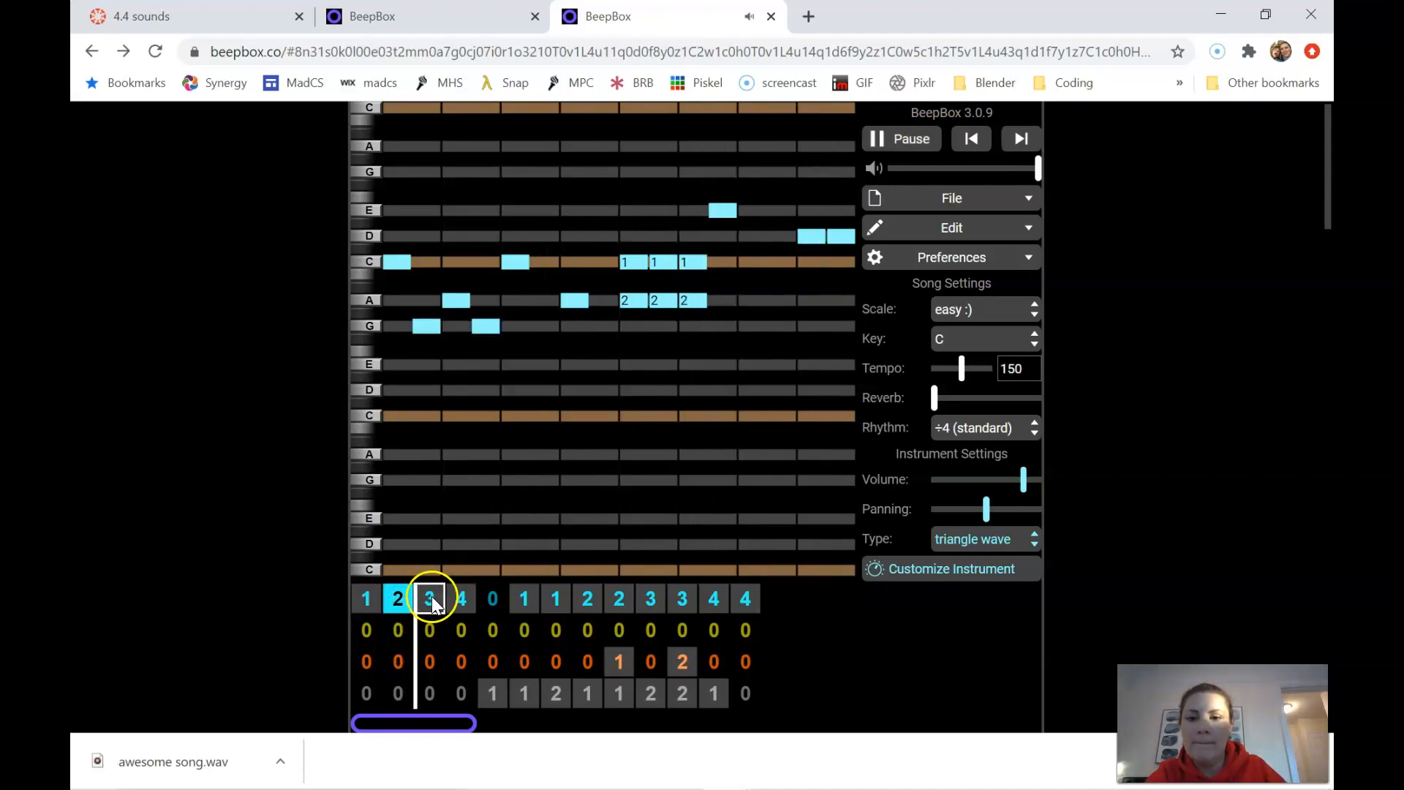
left_click(431, 595)
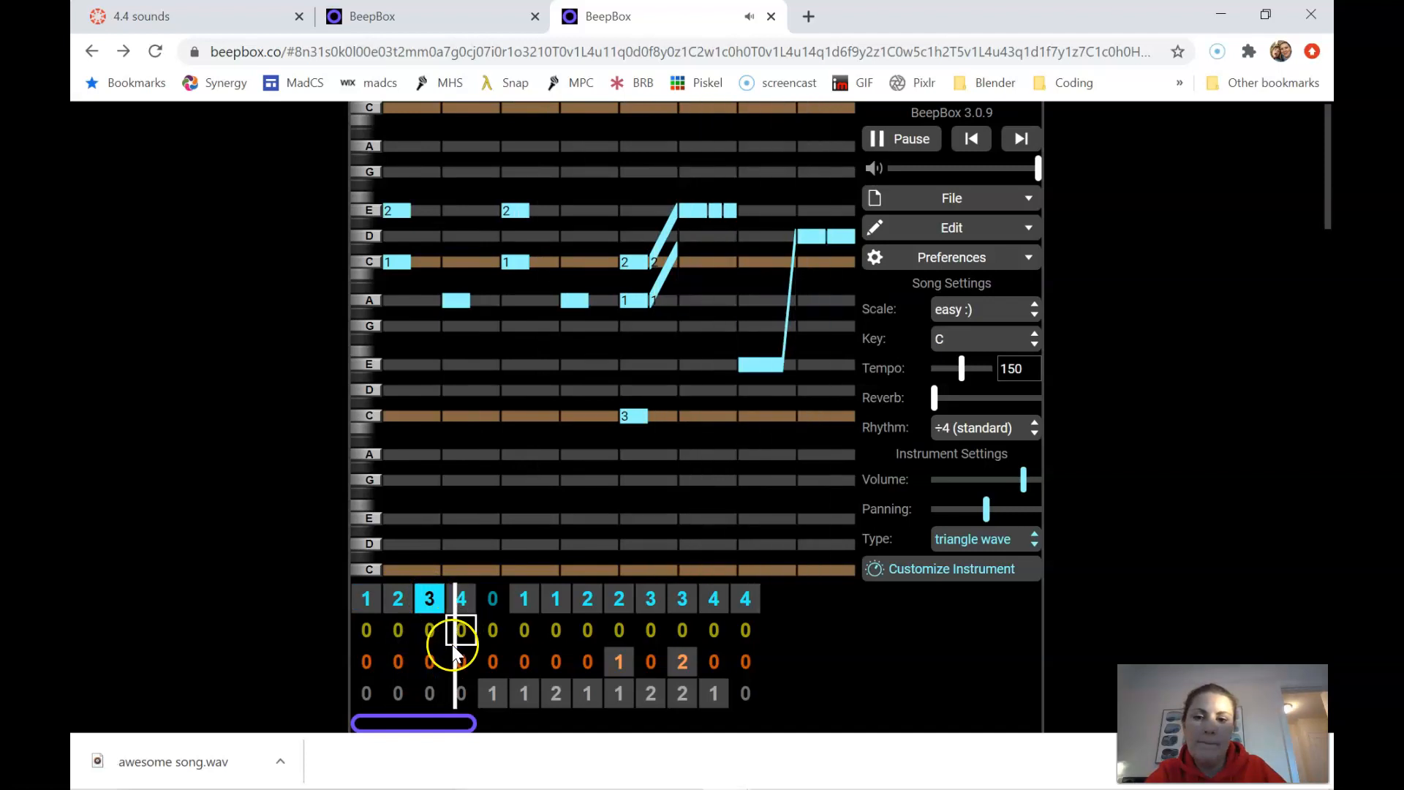
left_click(454, 596)
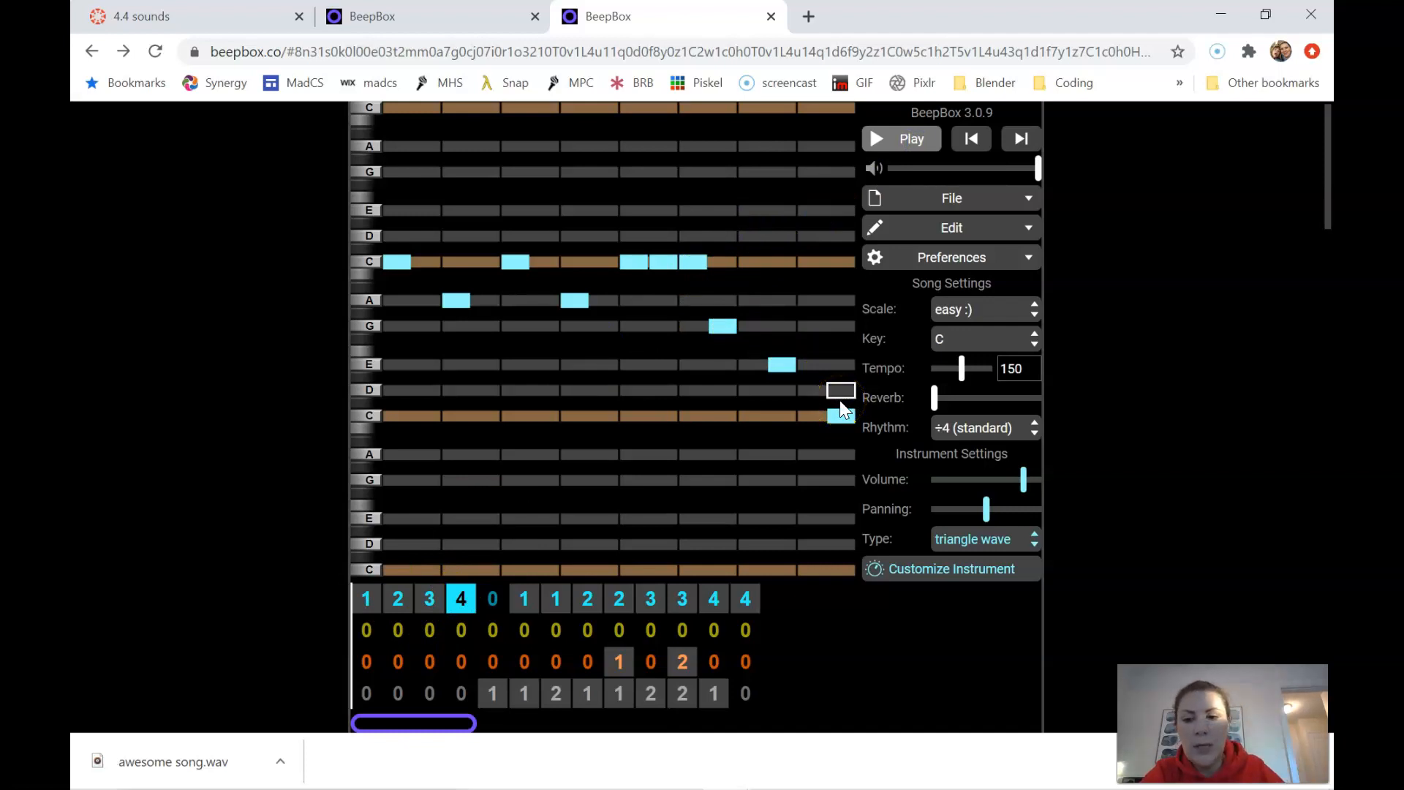
left_click(402, 595)
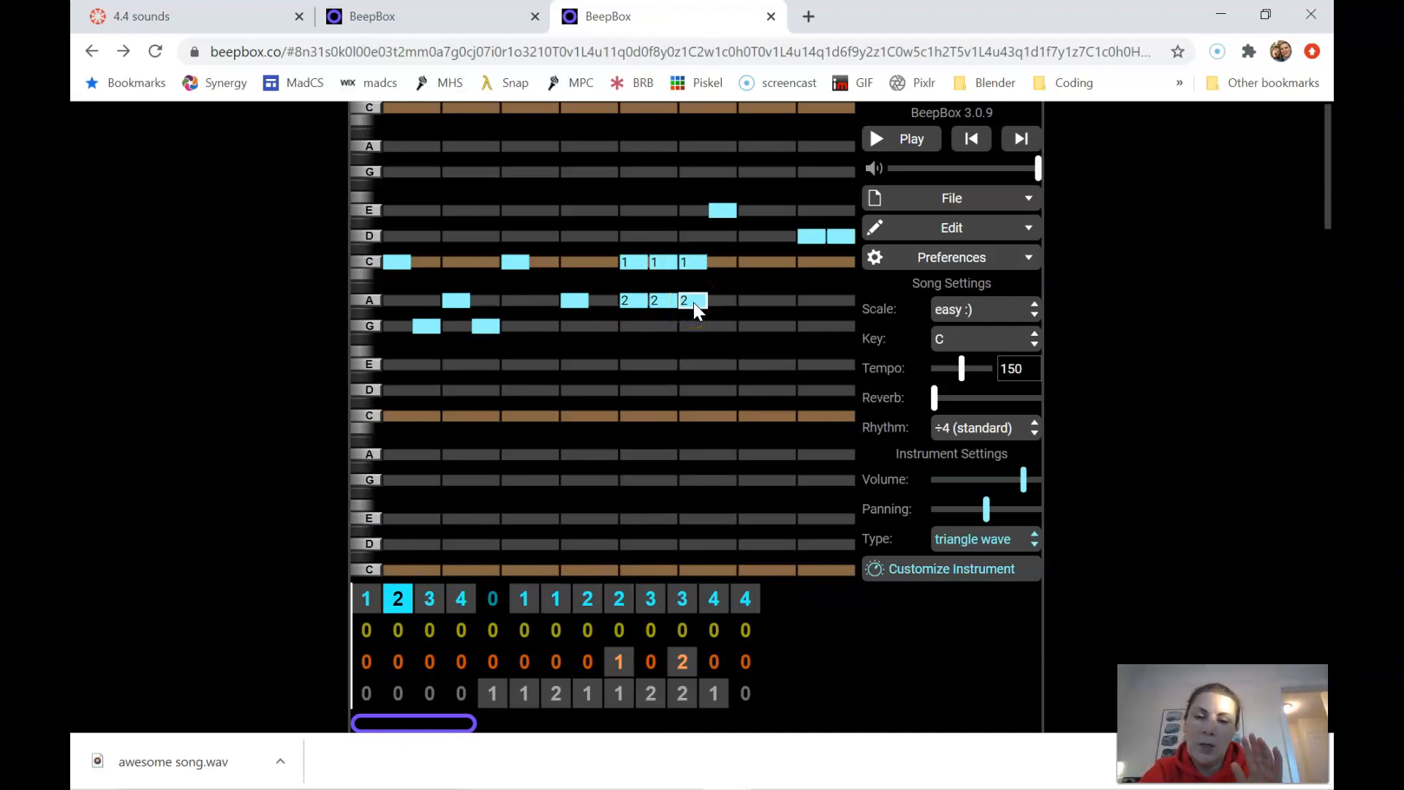
View the blue channel's third bar, set the loop range to bars 3 through 4, and play it back before stopping
left_click(432, 598)
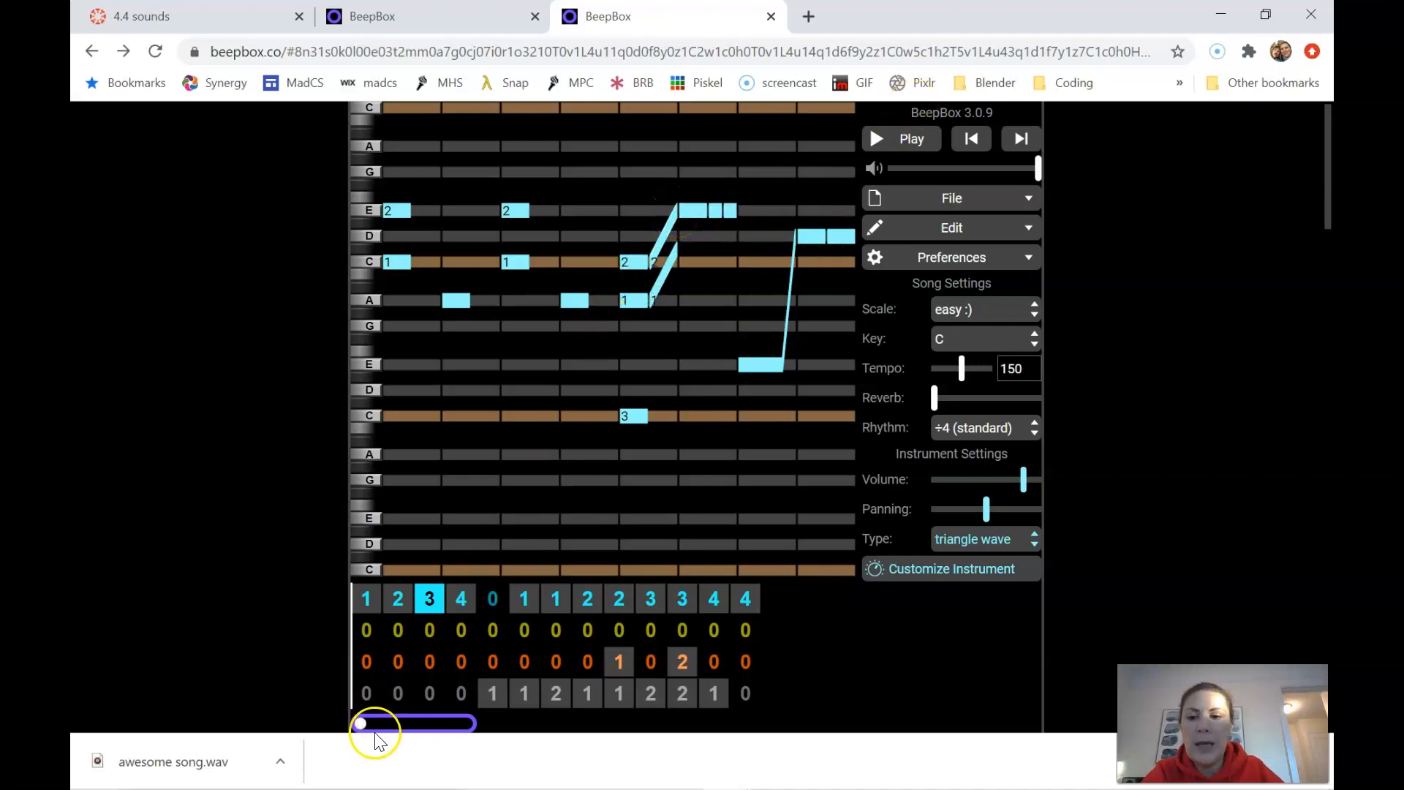
left_click_drag(358, 724, 410, 721)
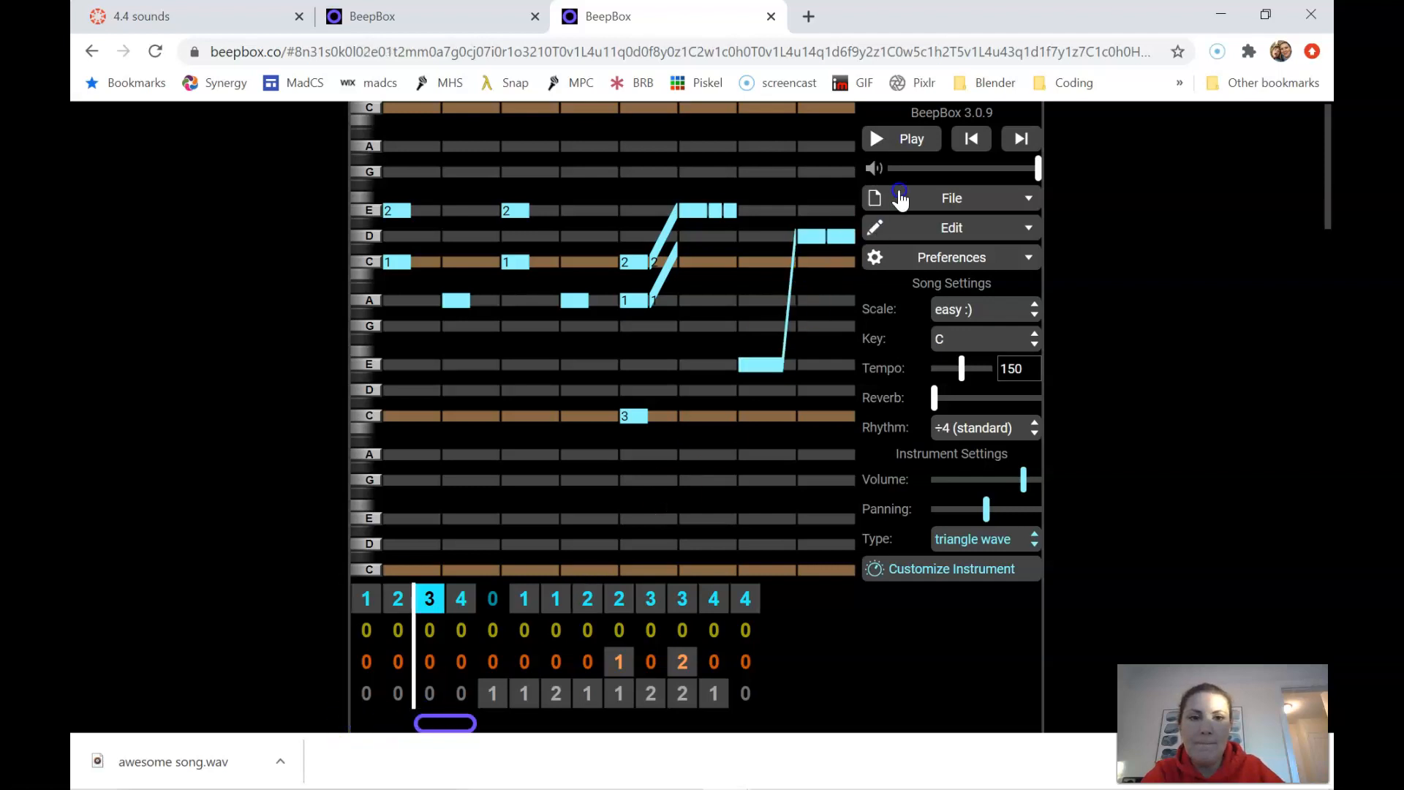
left_click(909, 139)
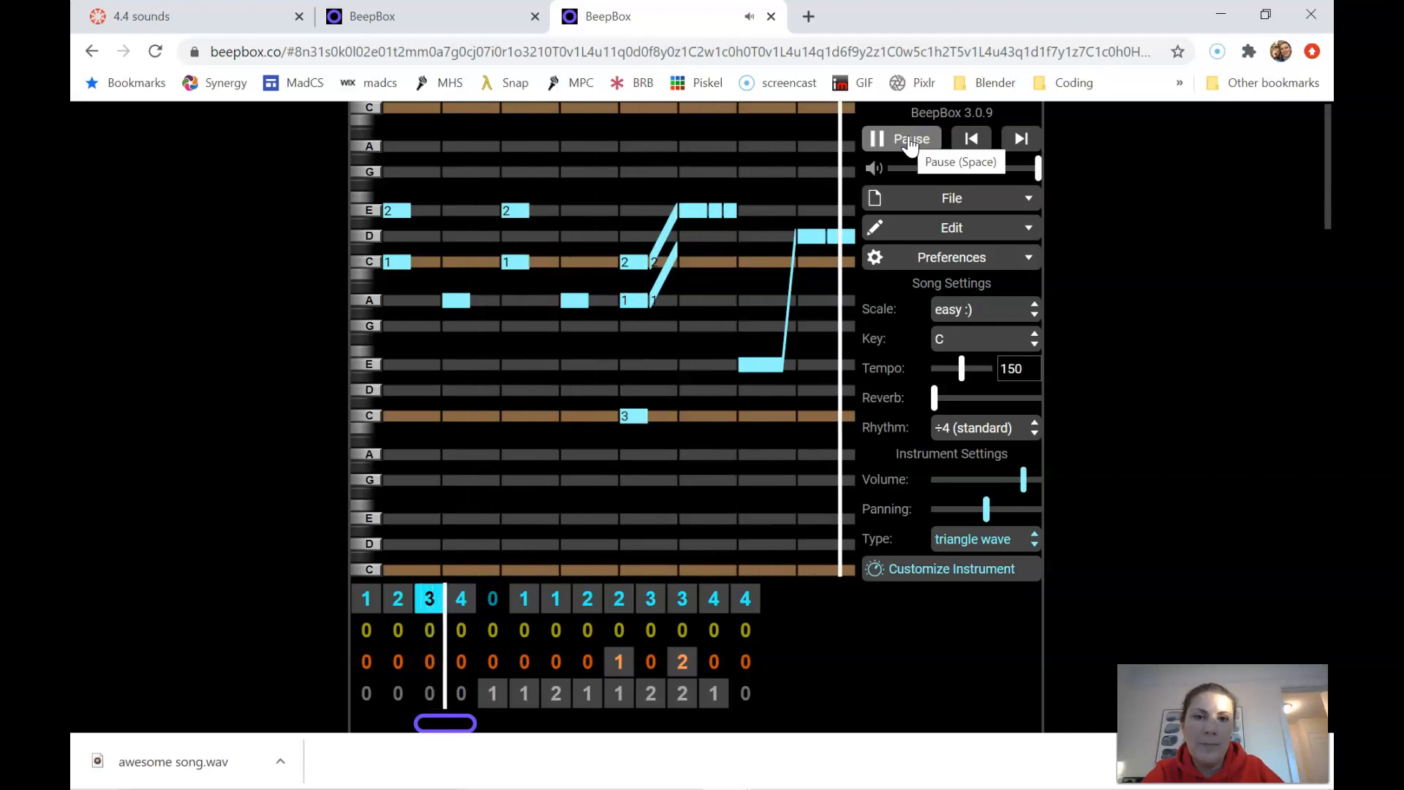
left_click(909, 139)
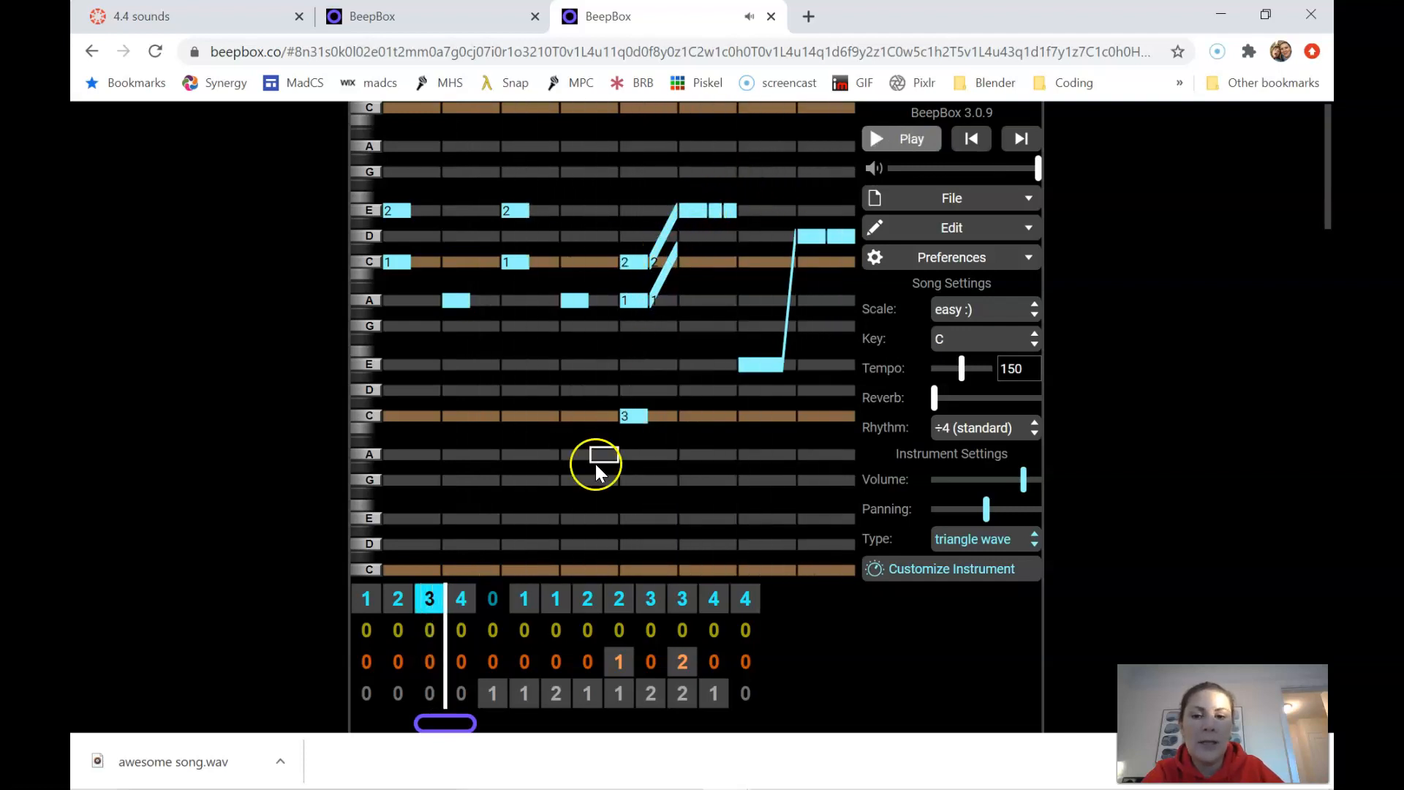
Draw a note in the fourth beat of the blue channel's empty fifth bar and bend its pitch from A through G down to D
left_click(493, 599)
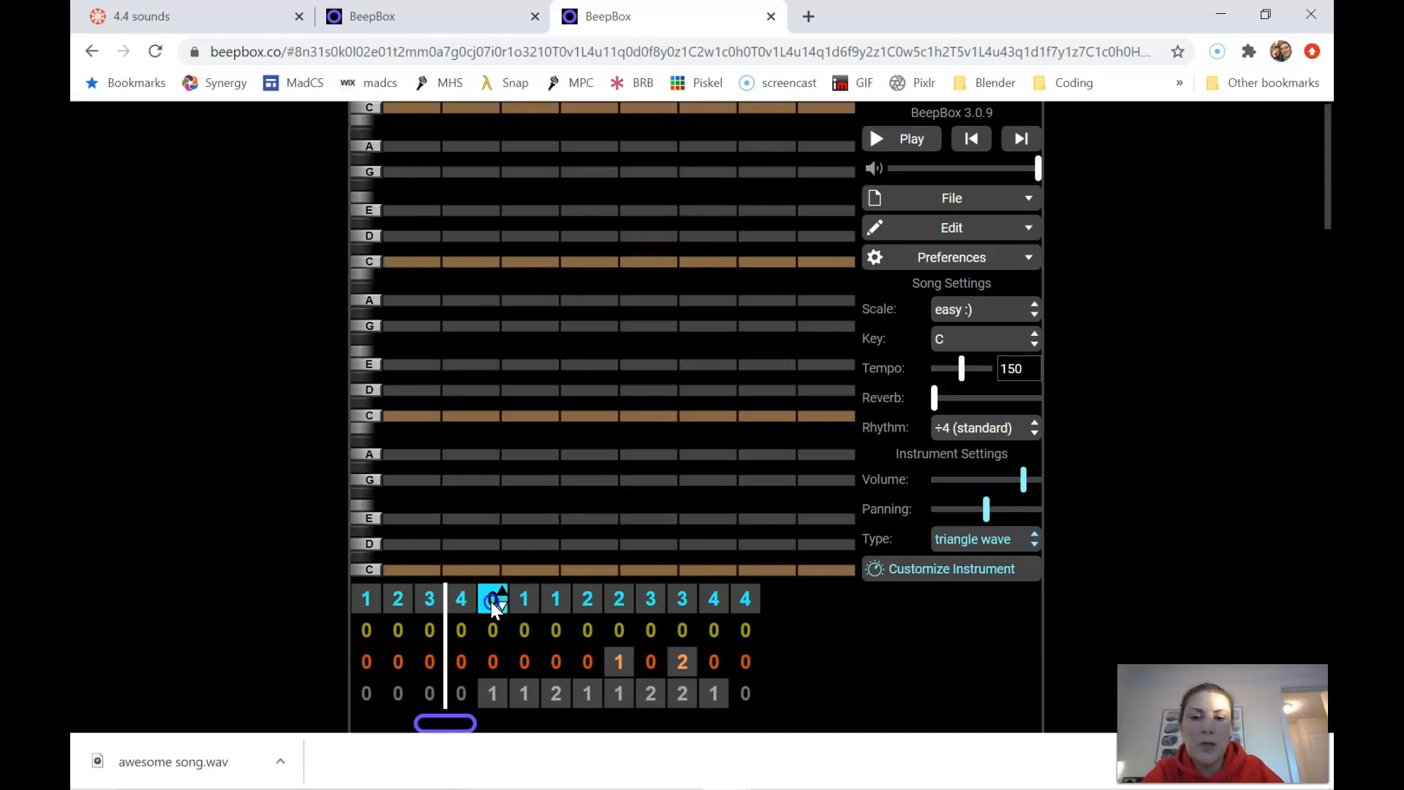
left_click(582, 382)
left_click_drag(608, 389, 574, 341)
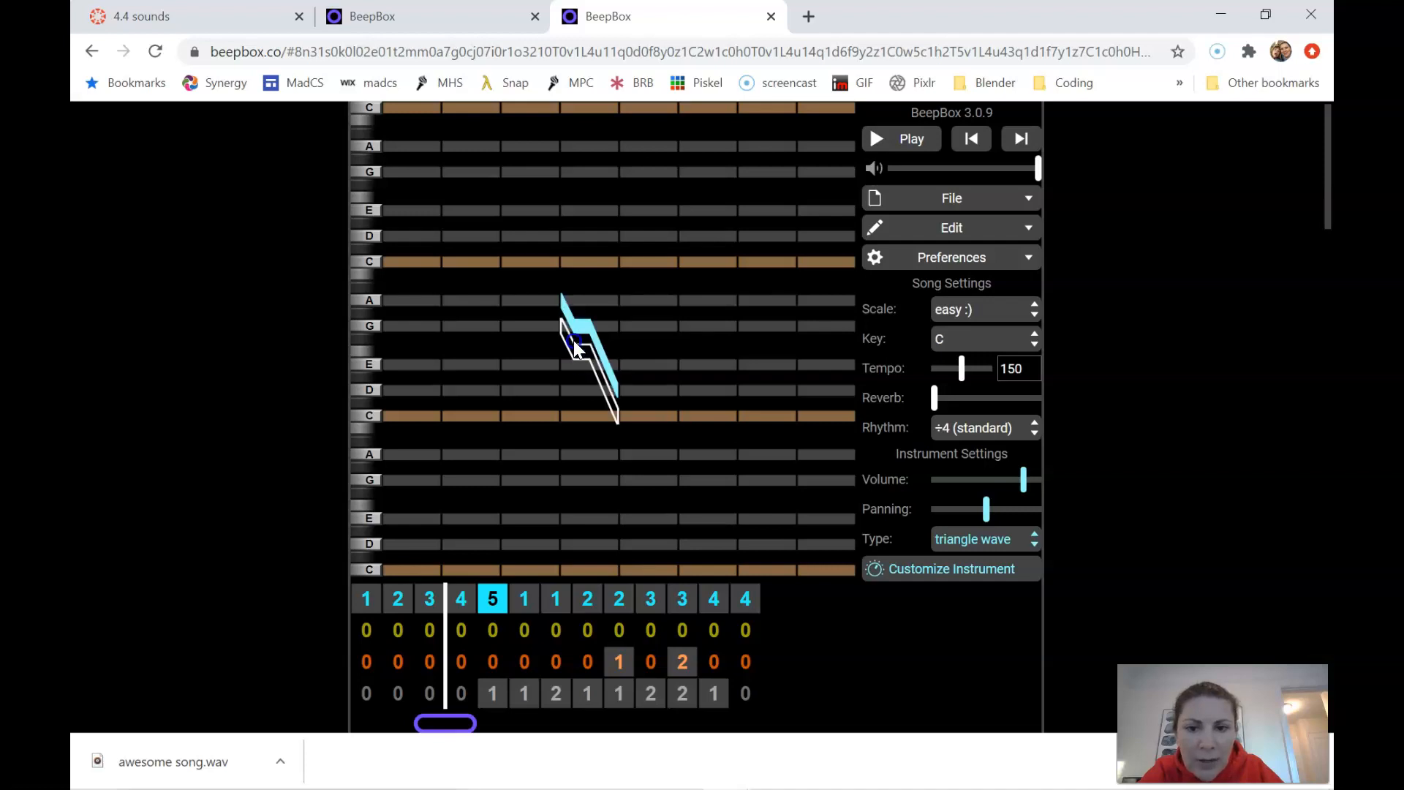